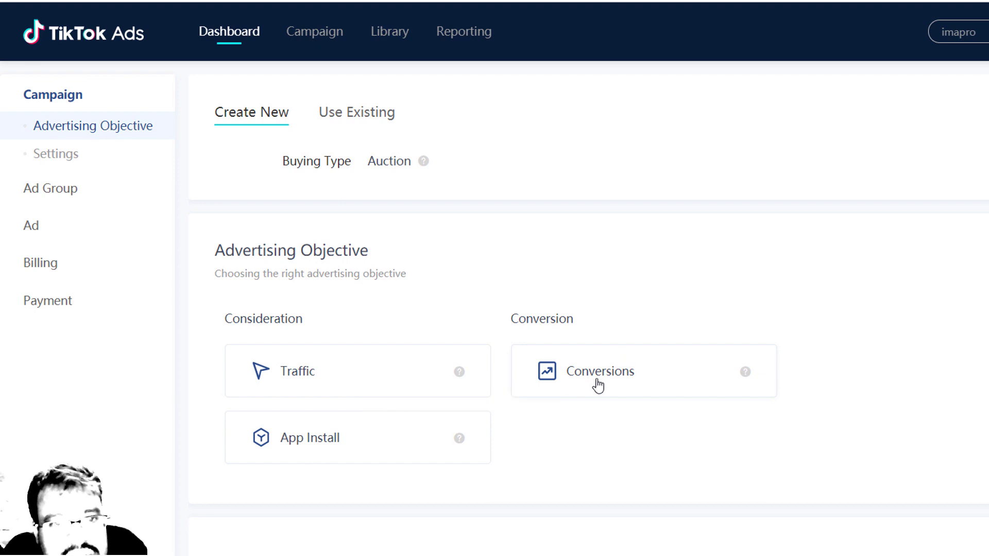
# Set the campaign objective to Traffic and name the campaign 'Test Campaign on tiktok'.
pyautogui.moveTo(393, 15)
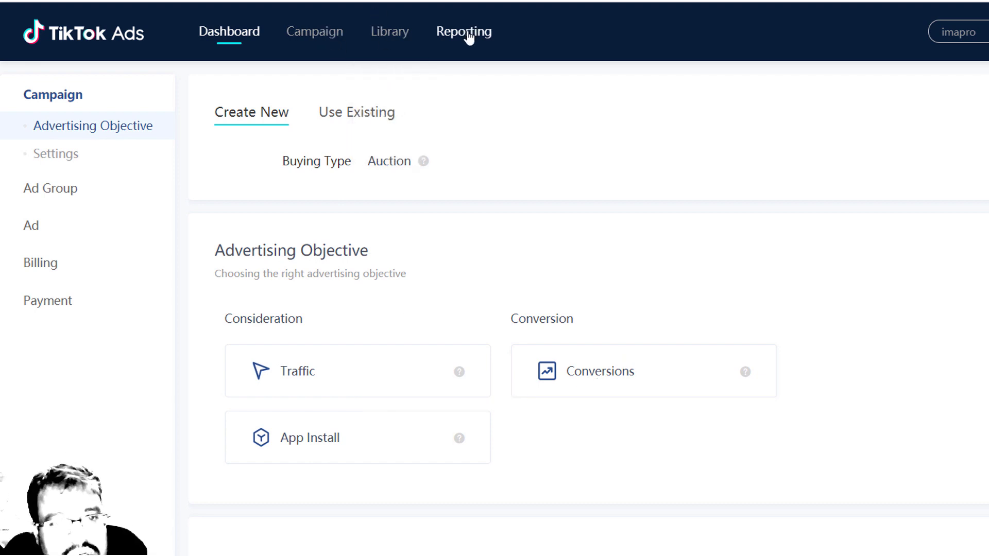
pyautogui.click(61, 161)
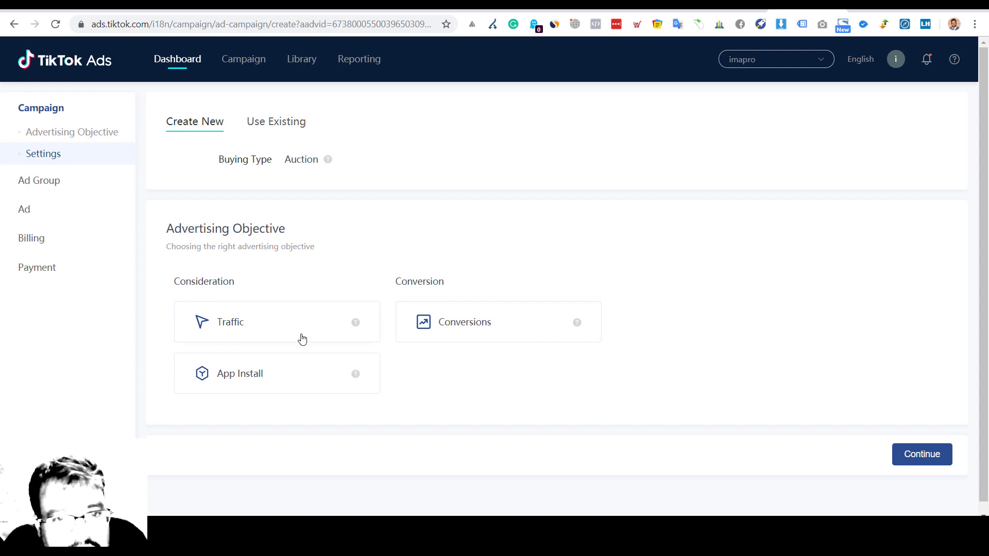
pyautogui.click(265, 335)
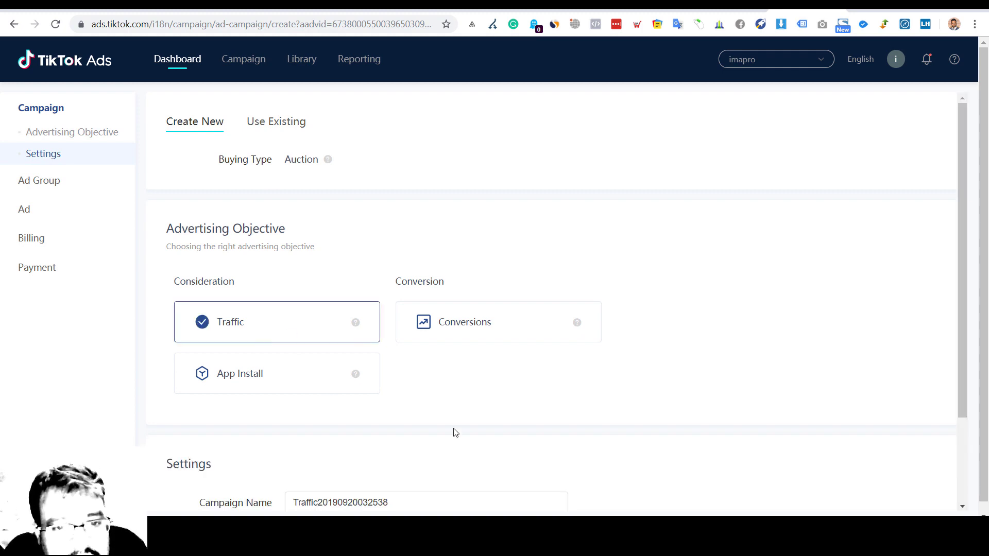
pyautogui.scroll(-3, 459, 418)
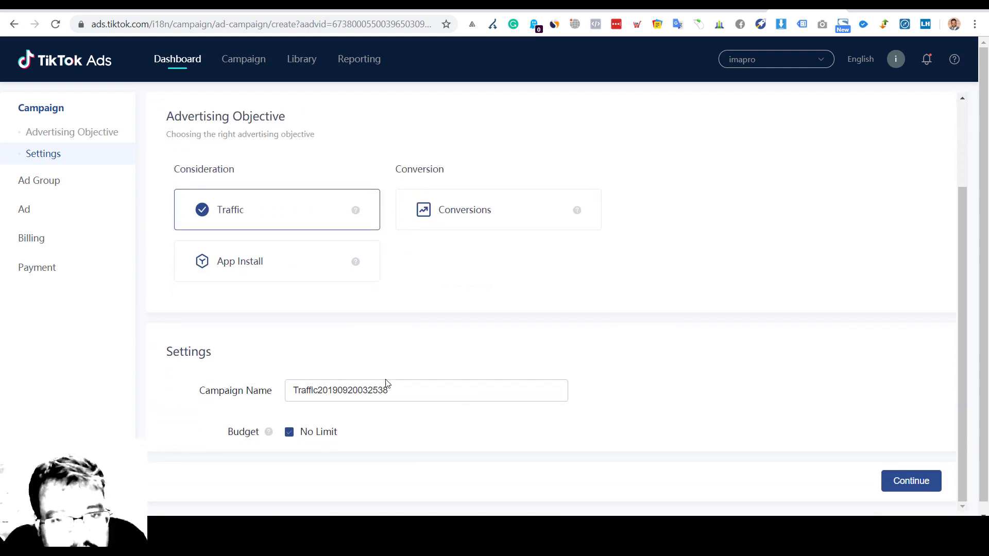
pyautogui.click(405, 383)
pyautogui.hotkey('ctrl', 'a')
pyautogui.write('Test Campaign on ')
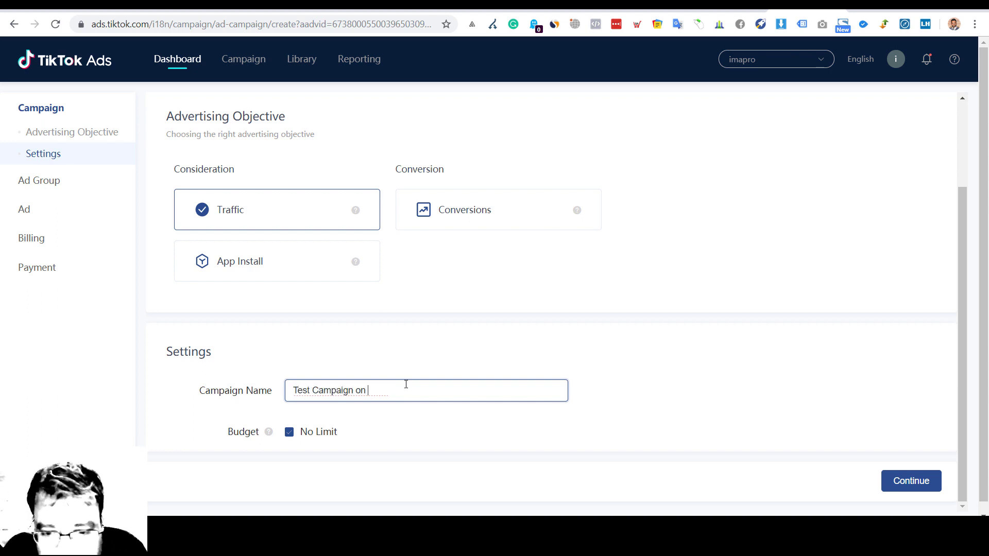
pyautogui.write('tik')
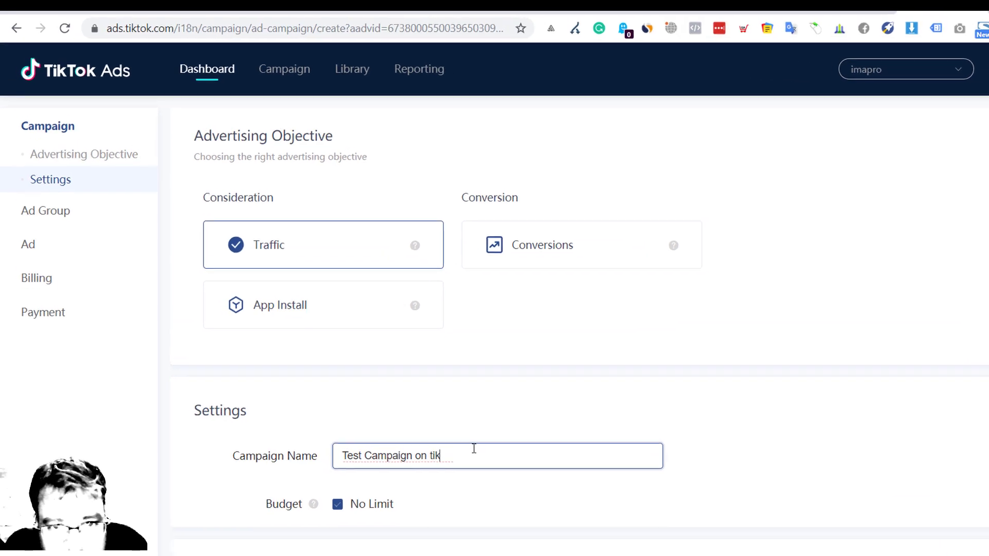
pyautogui.write('tok')
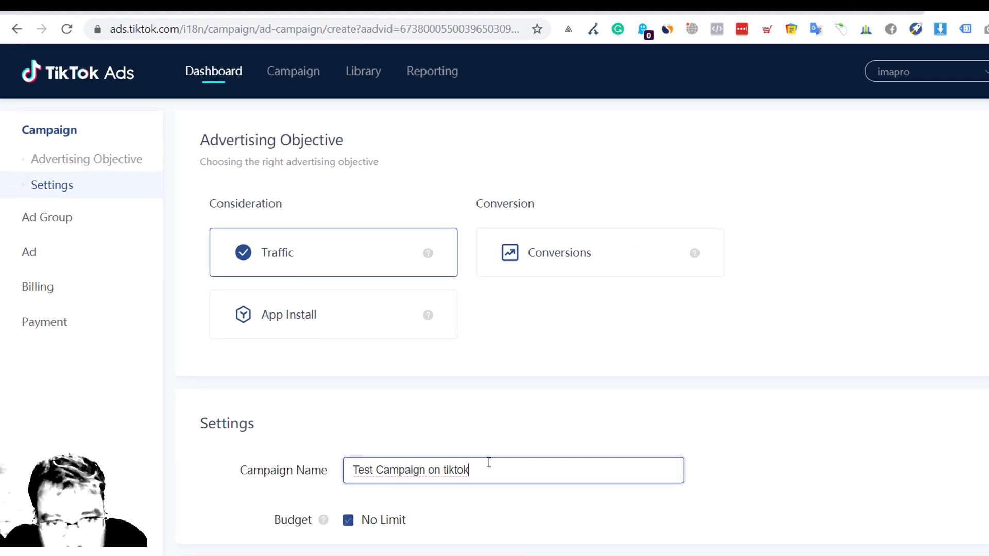
pyautogui.click(390, 535)
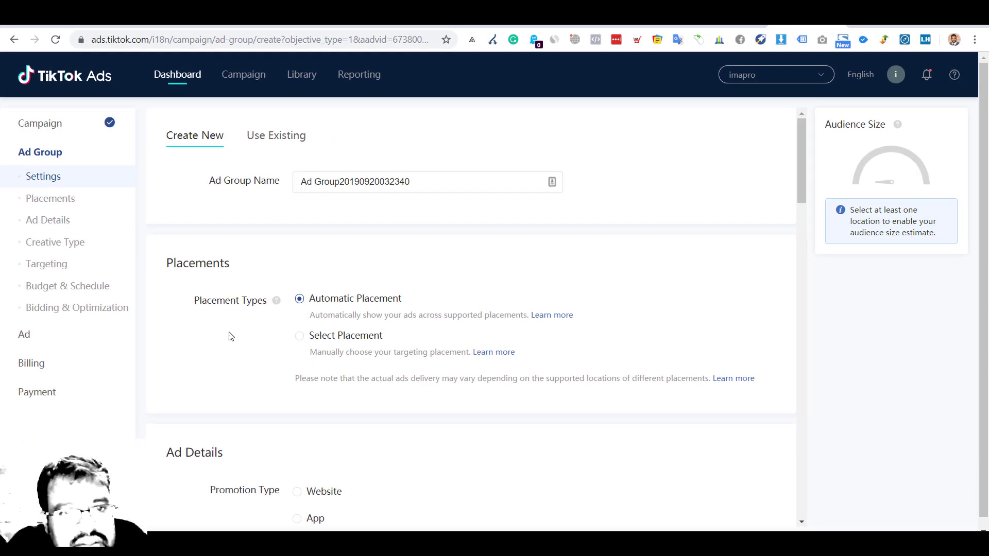
# Rename the ad group to 'Test Adgroup'.
pyautogui.click(406, 182)
pyautogui.hotkey('ctrl', 'a')
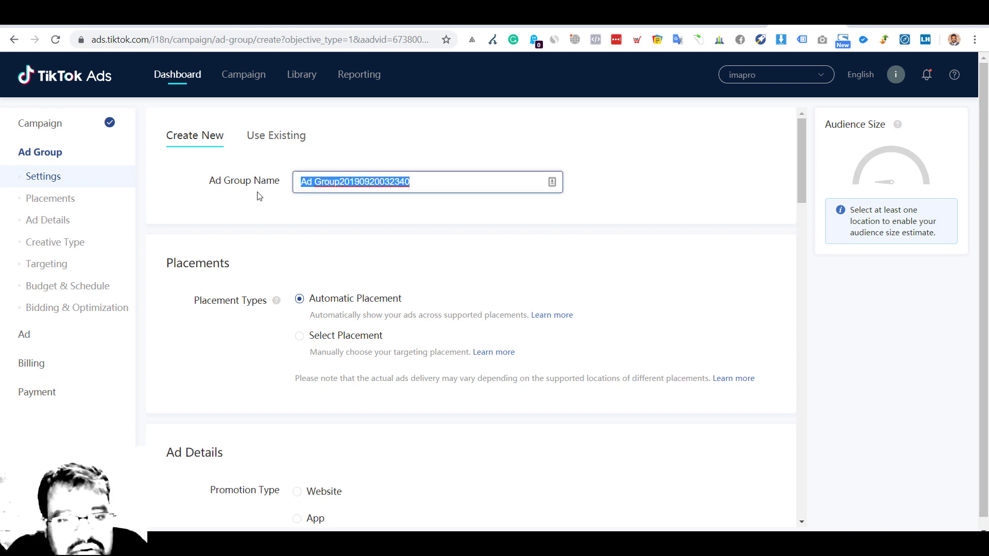
pyautogui.write('Test Adgroup')
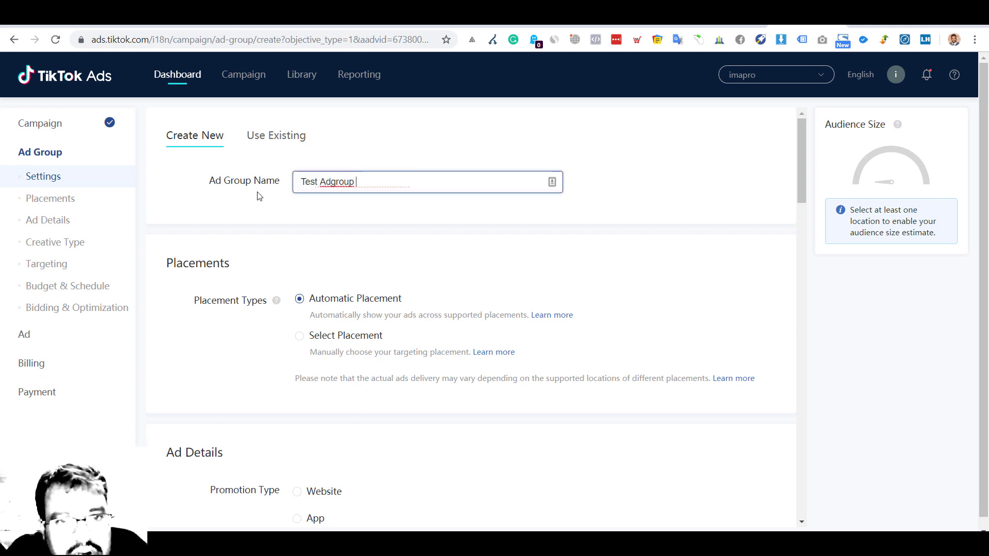
# Switch to Select Placement with TikTok, News Feed App Series, Vigo, Helo and TikTok Audience Network included.
pyautogui.scroll(-2, 331, 219)
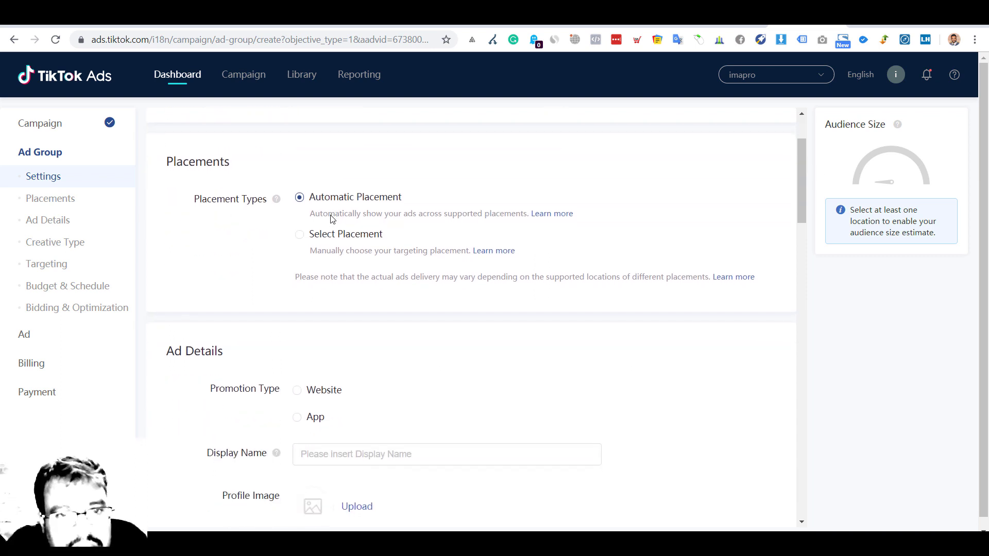
pyautogui.click(299, 237)
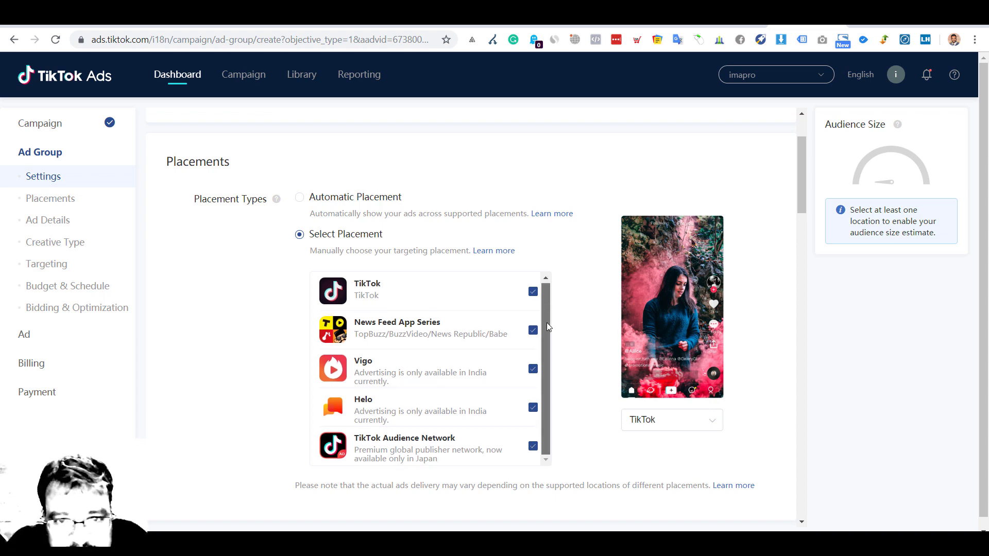
pyautogui.scroll(-2, 180, 371)
pyautogui.scroll(-3, 180, 371)
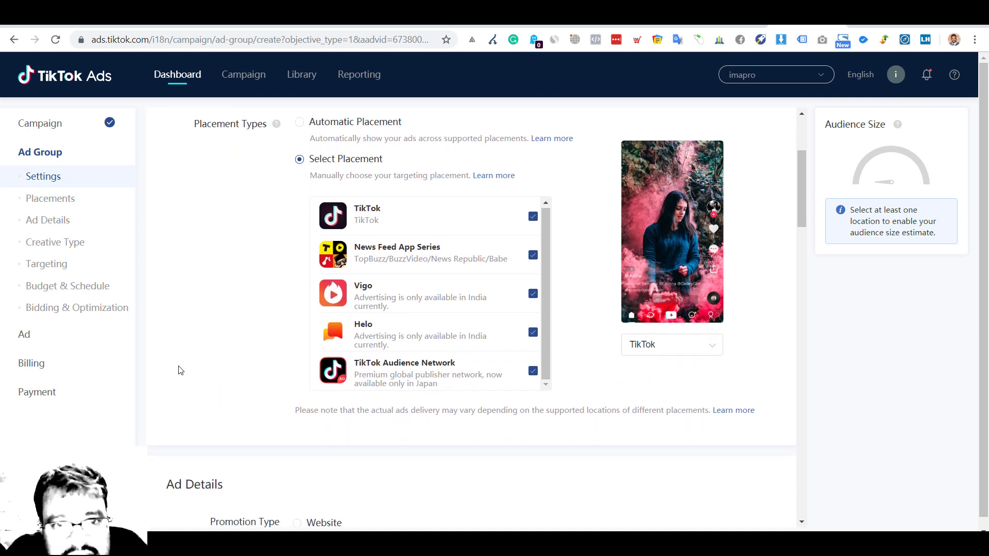
pyautogui.scroll(-1, 176, 369)
pyautogui.scroll(2, 176, 369)
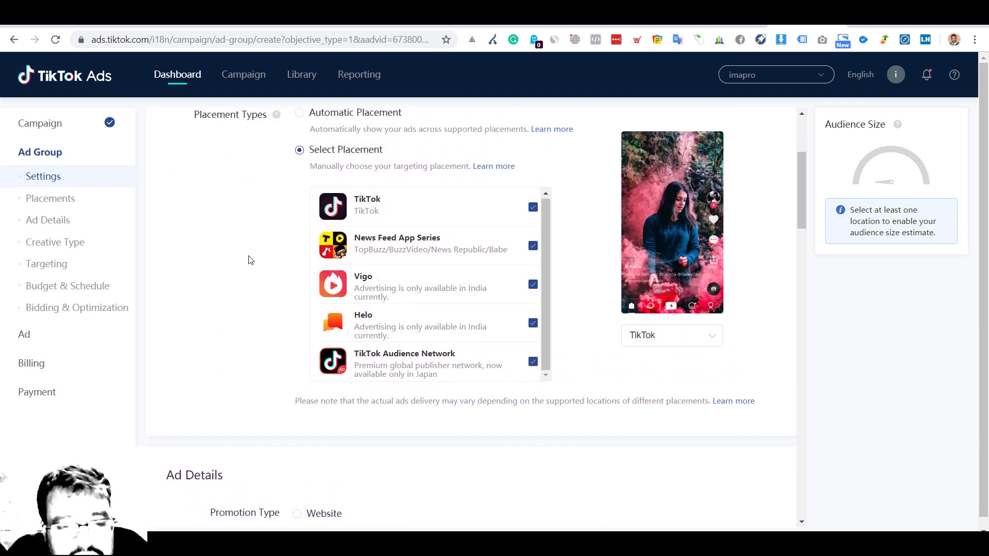
pyautogui.scroll(-1, 250, 260)
pyautogui.scroll(-5, 250, 260)
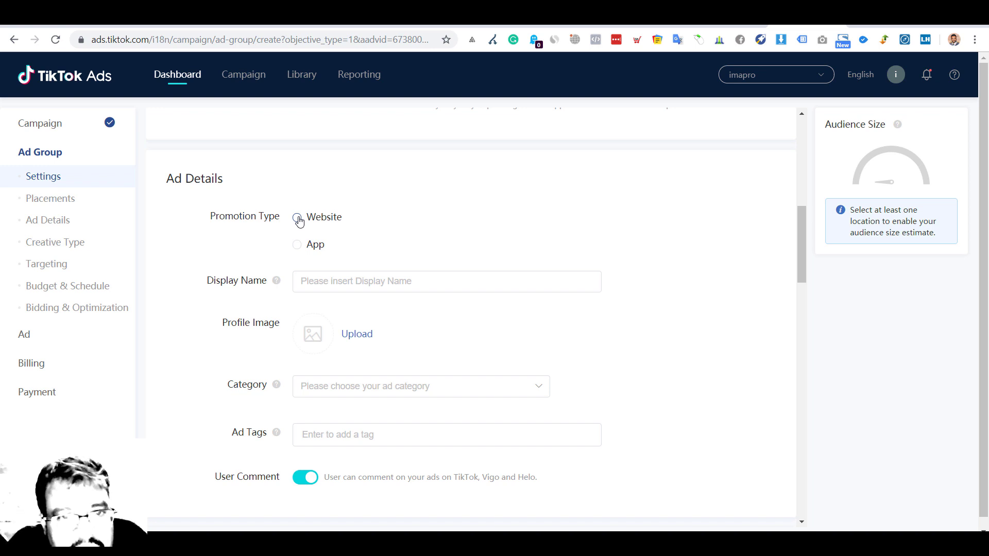
# Settle on Website as the promotion type after briefly checking the App option.
pyautogui.click(298, 218)
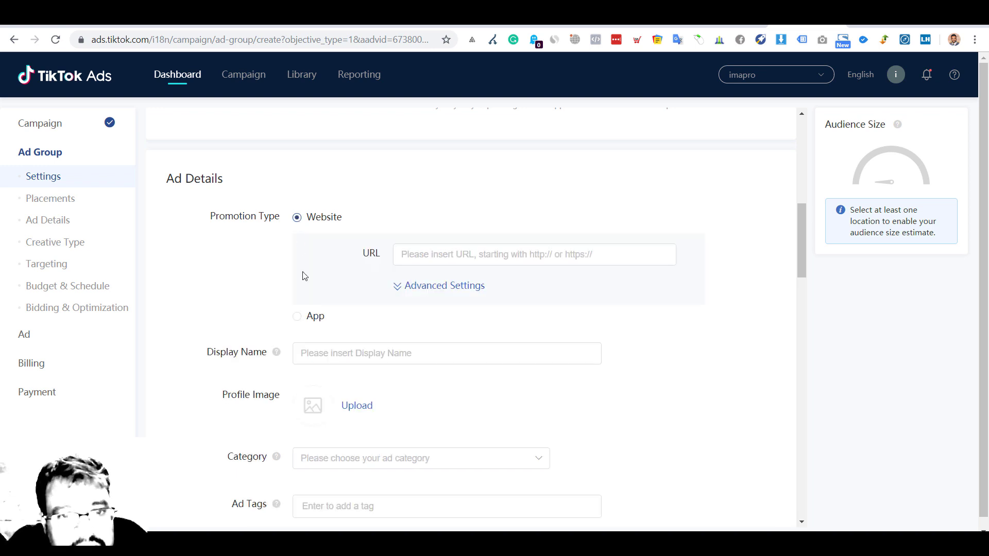
pyautogui.click(297, 317)
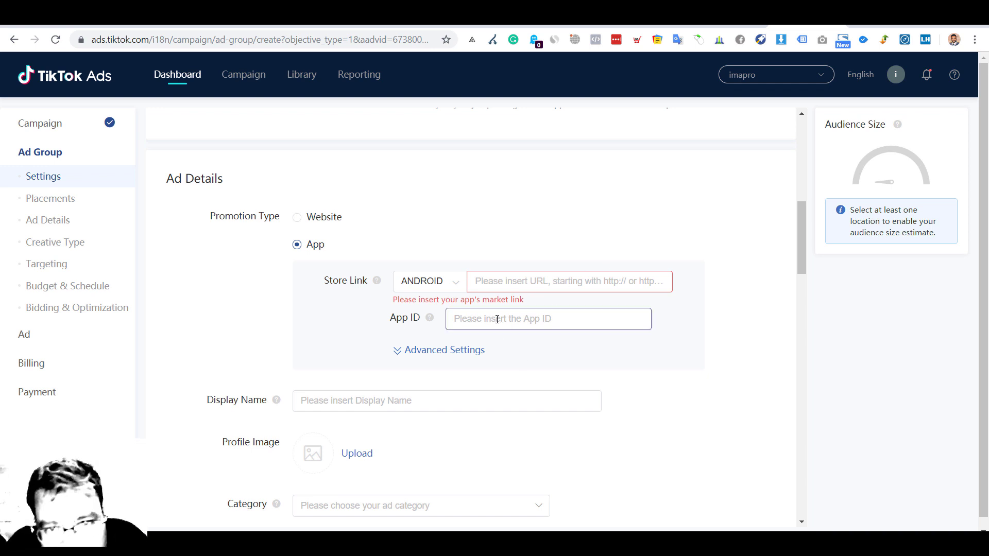
pyautogui.click(431, 356)
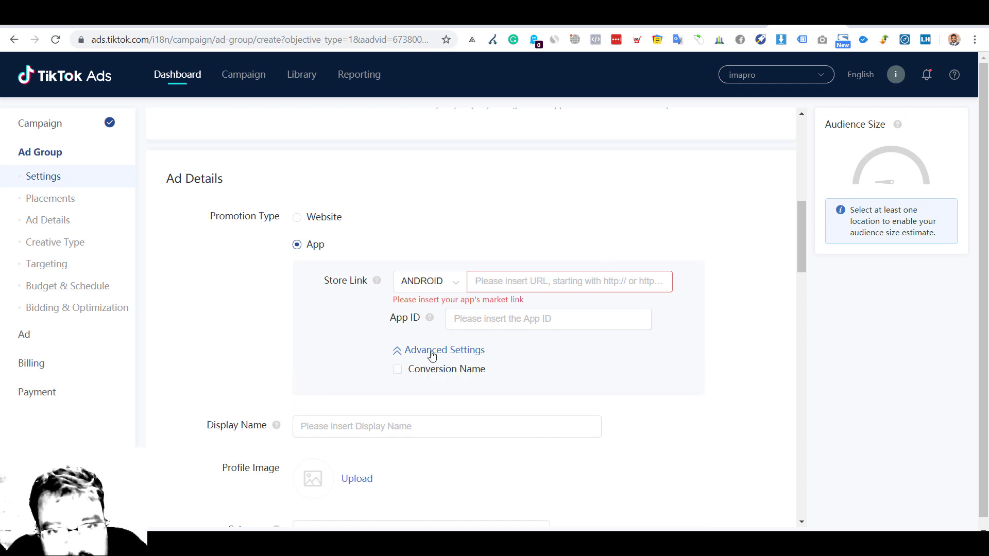
pyautogui.click(401, 354)
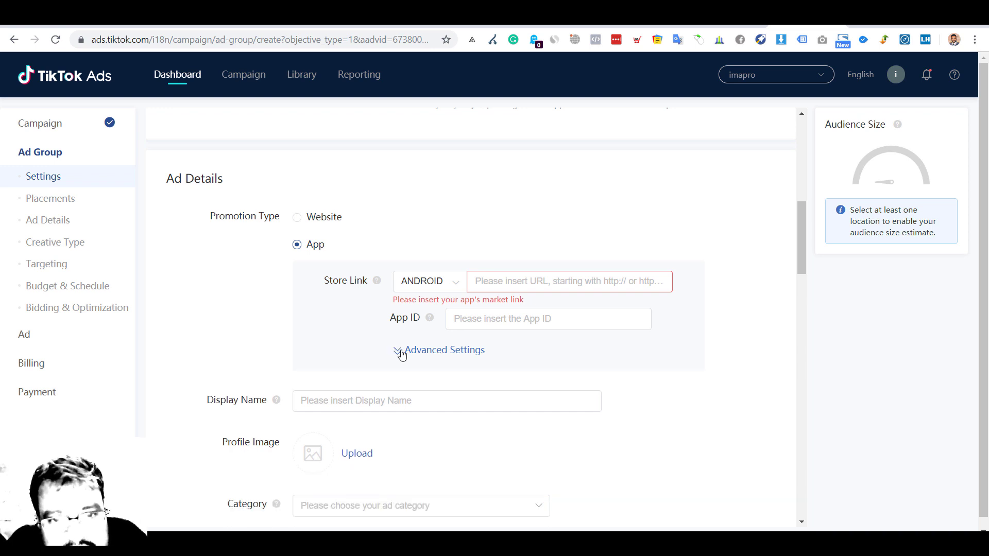
pyautogui.click(298, 218)
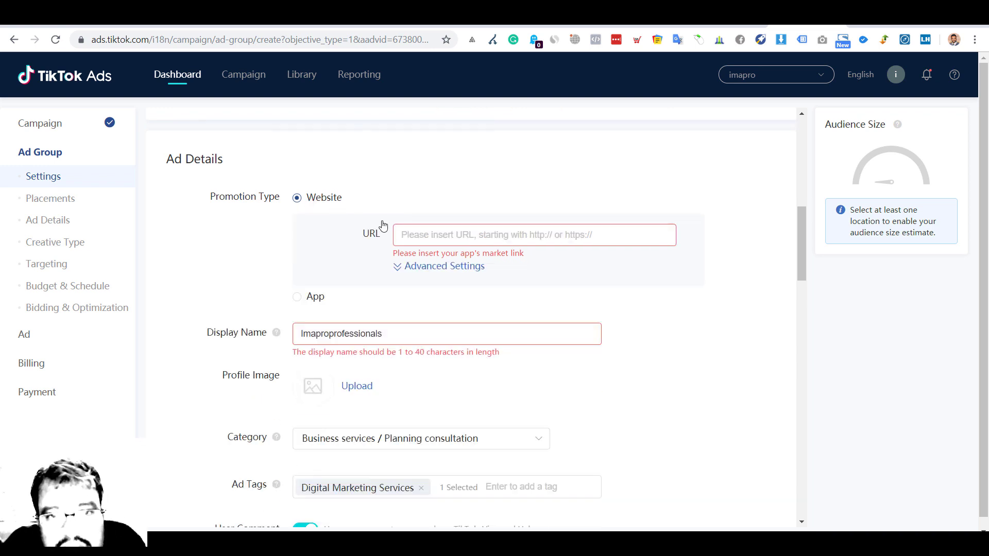
pyautogui.click(433, 238)
pyautogui.write('http://www.ima')
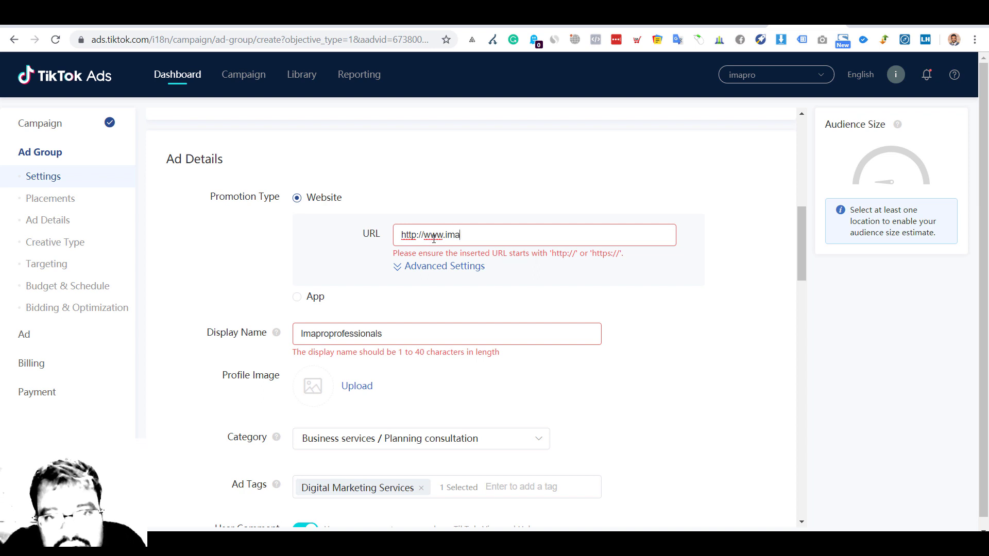
pyautogui.write('pro.in')
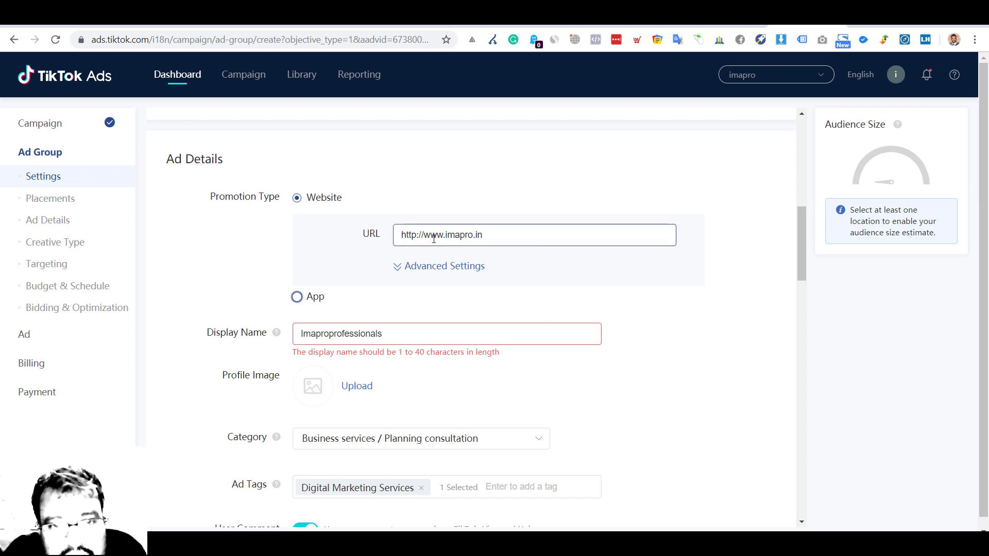
pyautogui.click(382, 308)
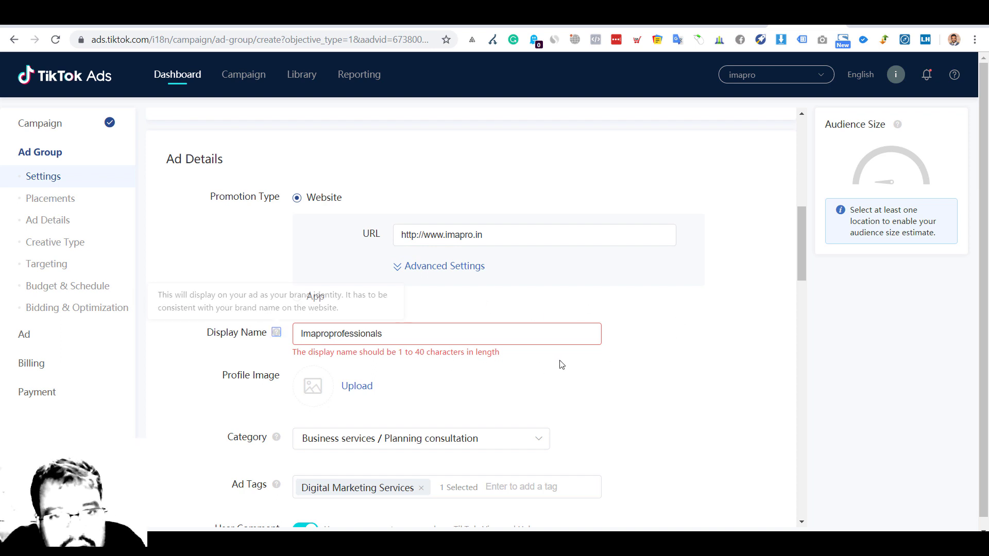
pyautogui.press('BackSpace')
pyautogui.scroll(-4, 560, 363)
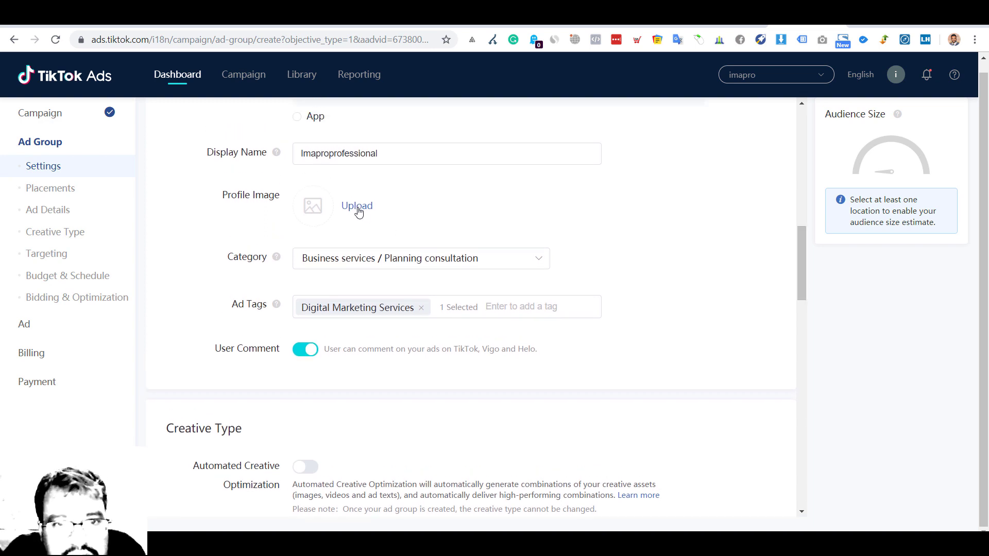
# Upload tiktok logo.png and submit it as the cropped profile image.
pyautogui.click(358, 208)
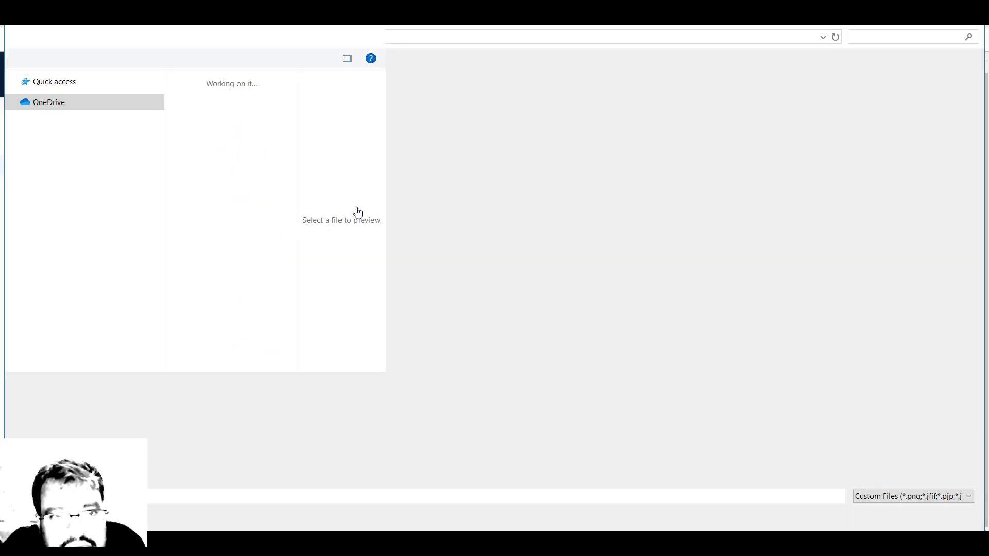
pyautogui.click(348, 203)
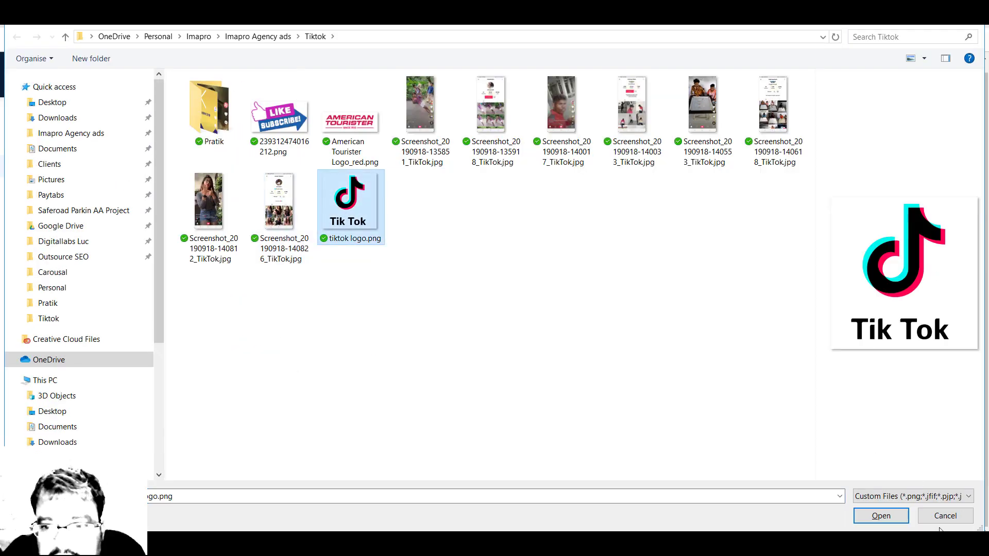
pyautogui.click(882, 516)
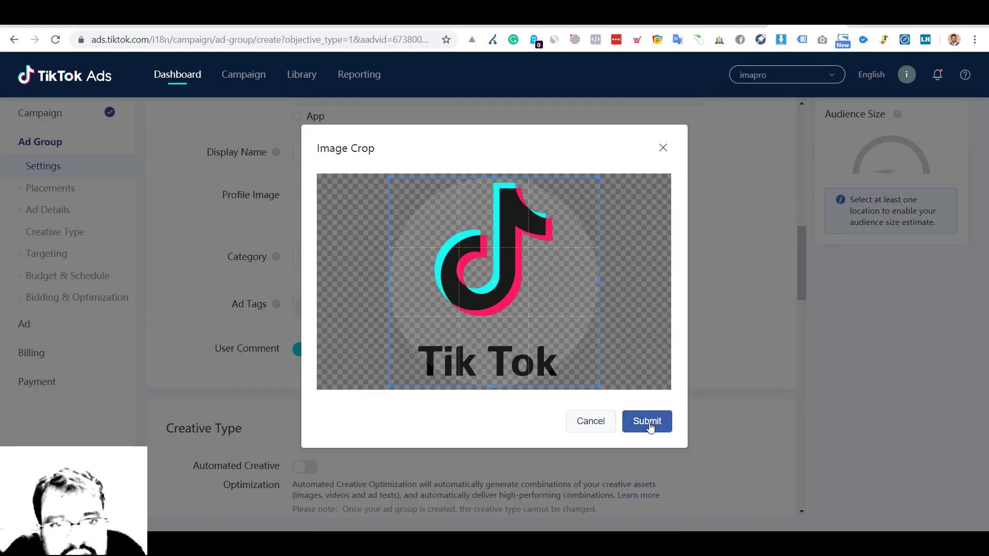
pyautogui.click(648, 423)
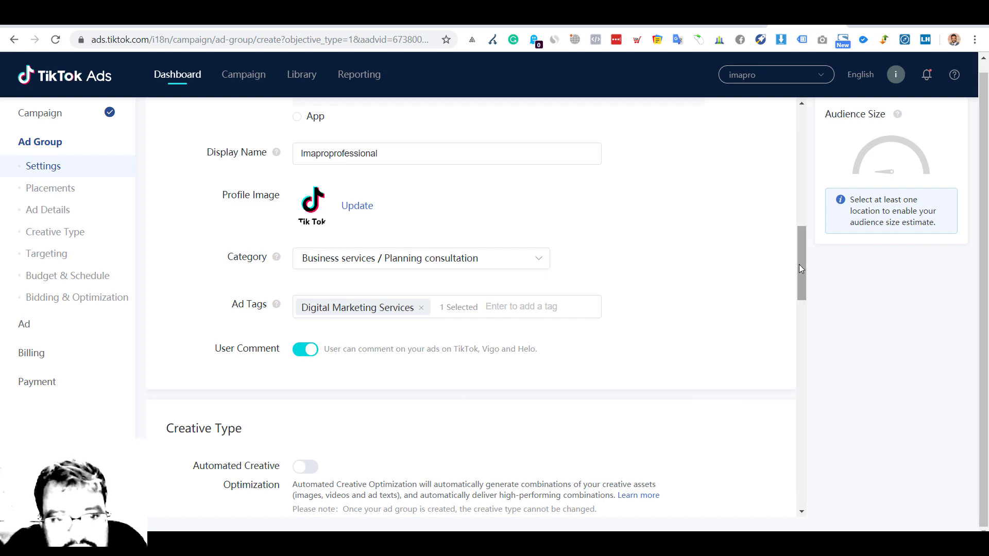
# Choose Create New in the Targeting Audience dropdown to reach the Library's Audiences page.
pyautogui.moveTo(799, 274); pyautogui.dragTo(810, 310)
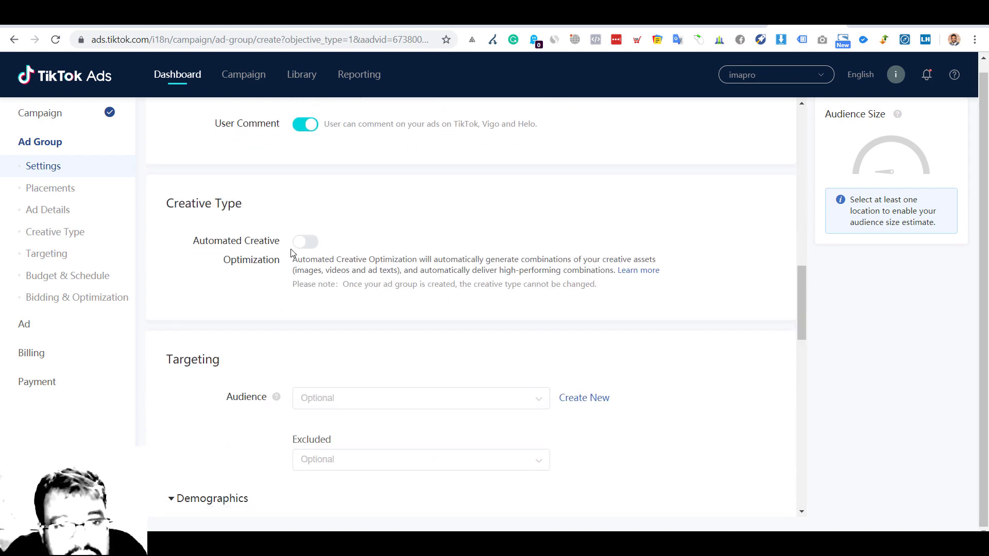
pyautogui.click(353, 405)
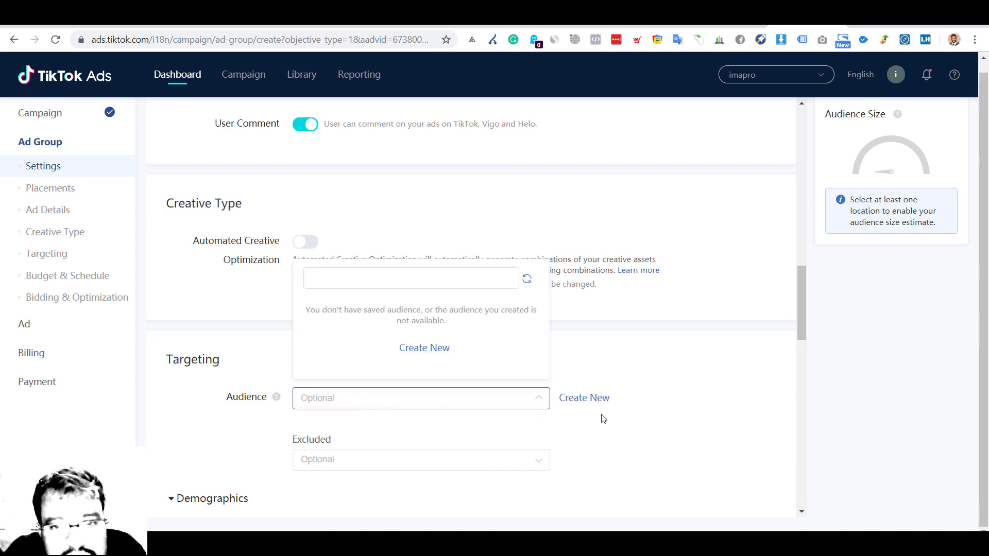
pyautogui.click(573, 404)
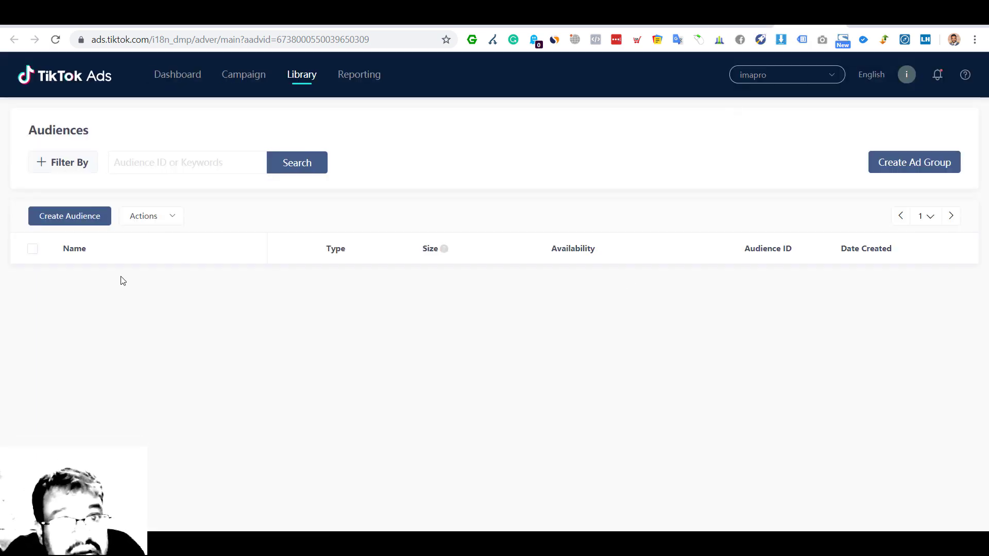
# Start Create Audience, accept the Custom Audiences terms, and choose Create a Custom Audience.
pyautogui.click(81, 216)
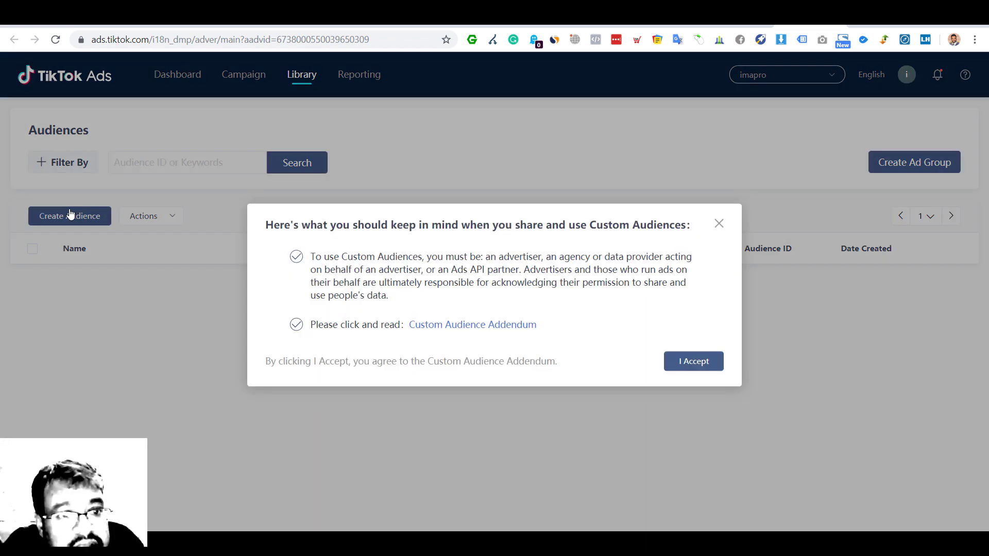
pyautogui.click(700, 361)
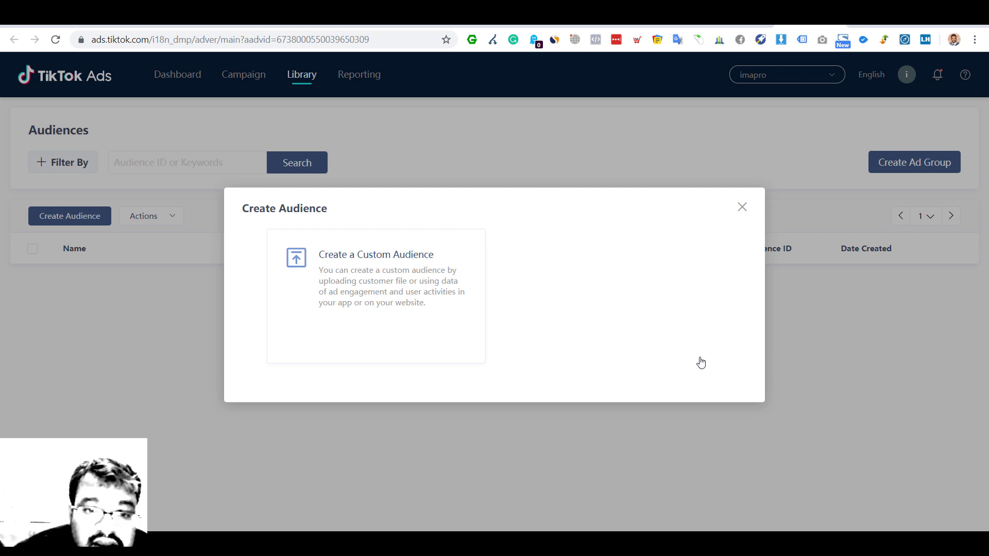
pyautogui.click(356, 271)
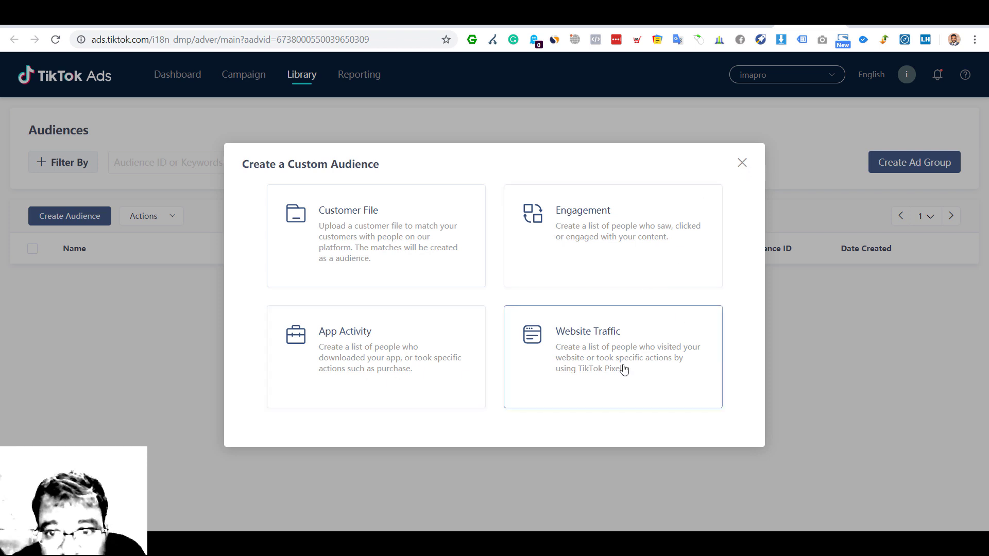
# Create a Website Traffic audience for View Content over the past 30 days.
pyautogui.click(593, 371)
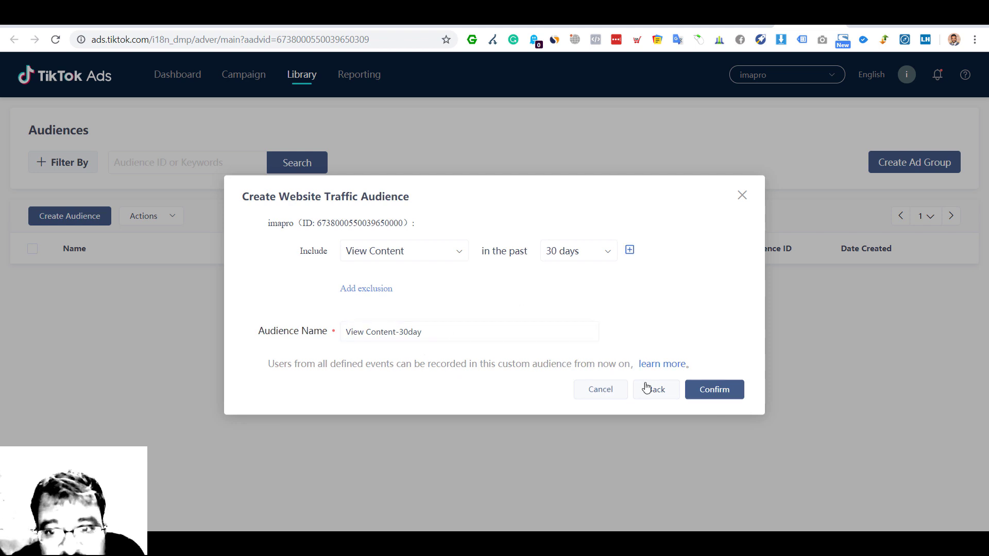
pyautogui.click(717, 396)
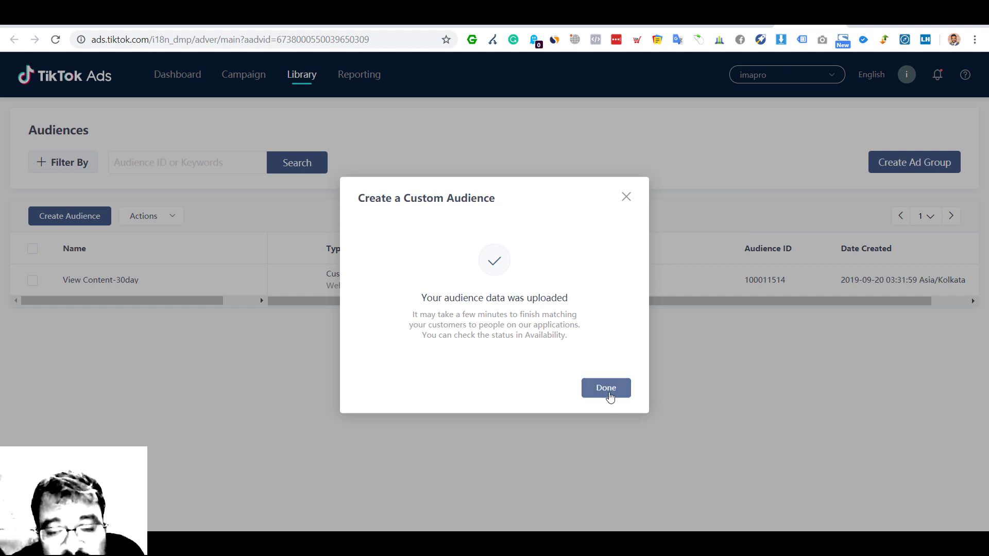
pyautogui.click(606, 393)
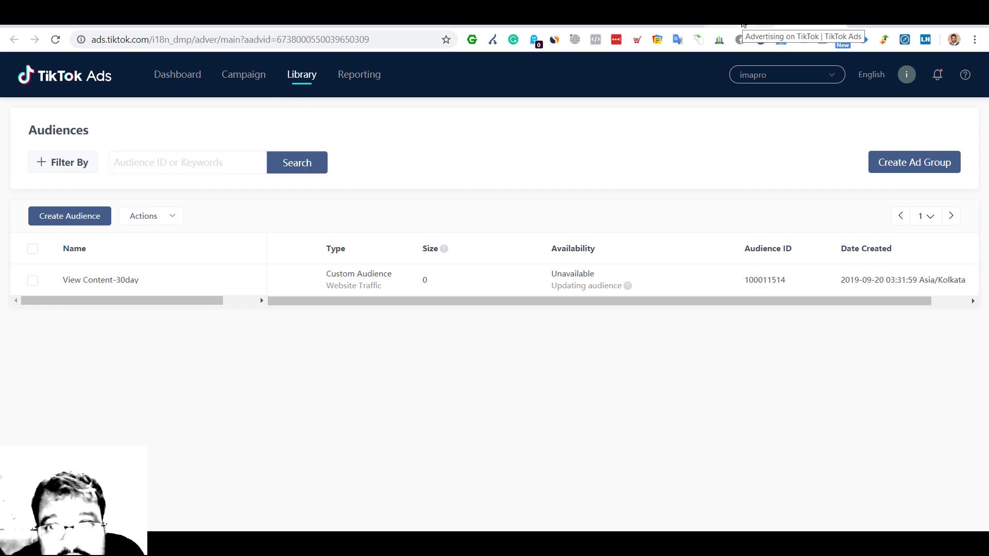
# Return to the ad group tab and check the still-empty saved audience list.
pyautogui.click(743, 24)
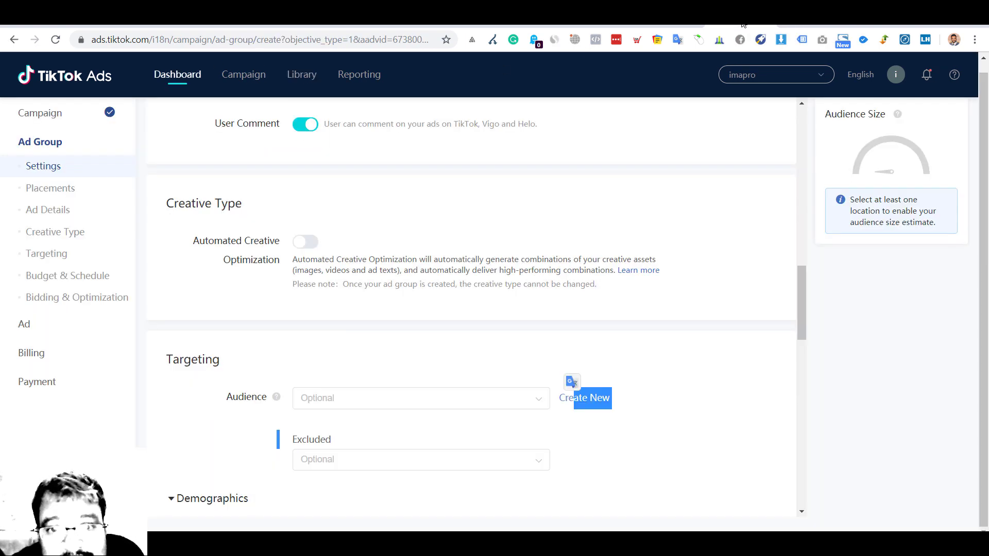
pyautogui.click(652, 372)
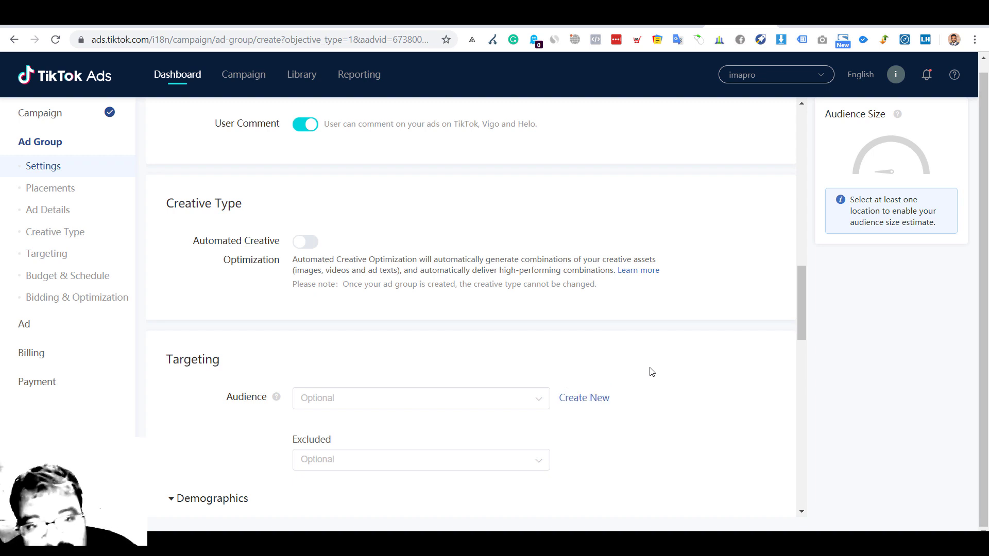
pyautogui.click(462, 399)
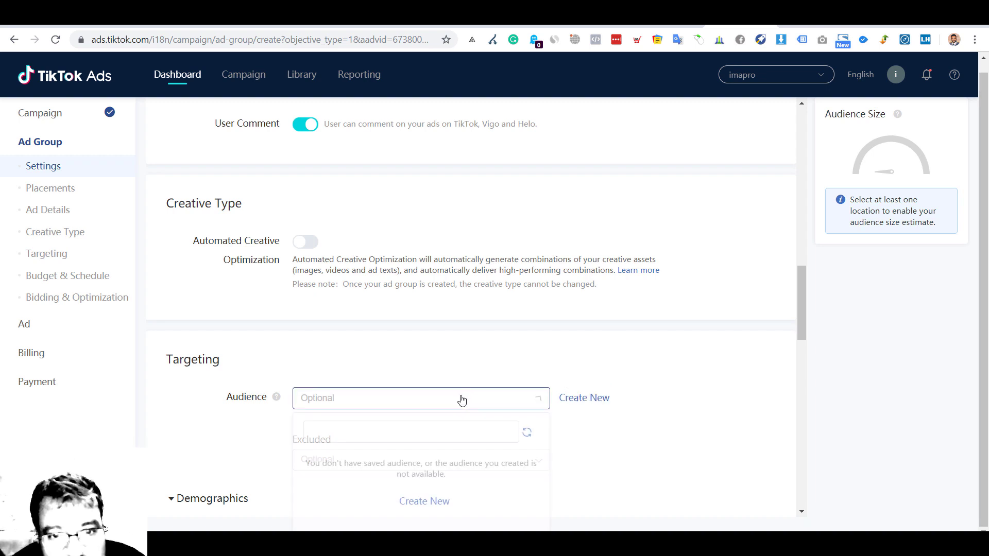
pyautogui.click(555, 374)
pyautogui.scroll(-3, 552, 375)
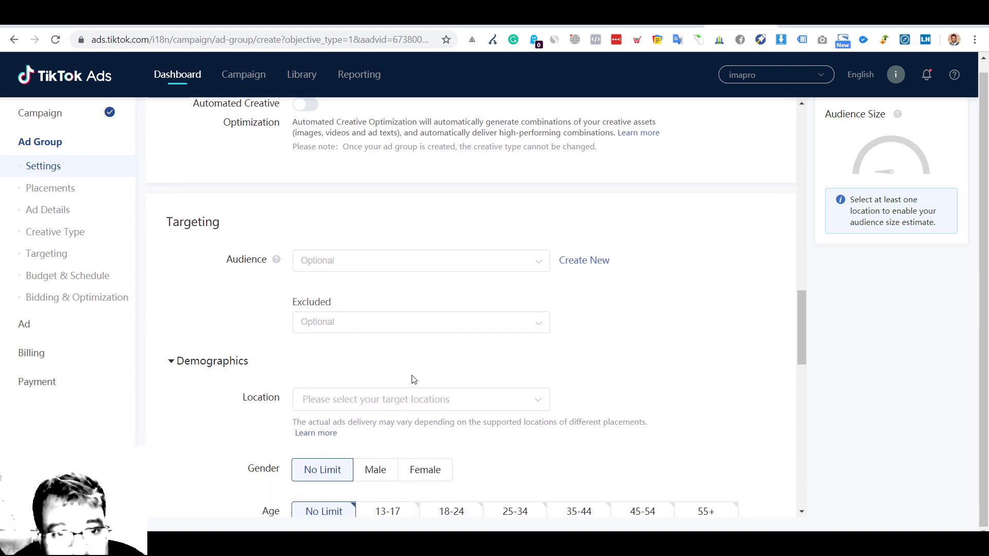
pyautogui.scroll(-2, 412, 380)
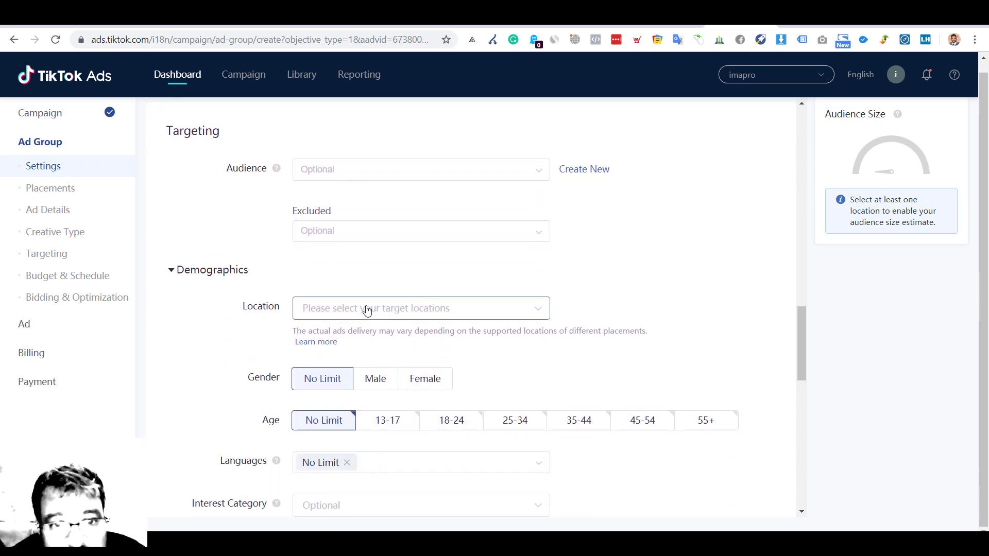
# Browse the Location dropdown's options without changing the selection.
pyautogui.click(367, 309)
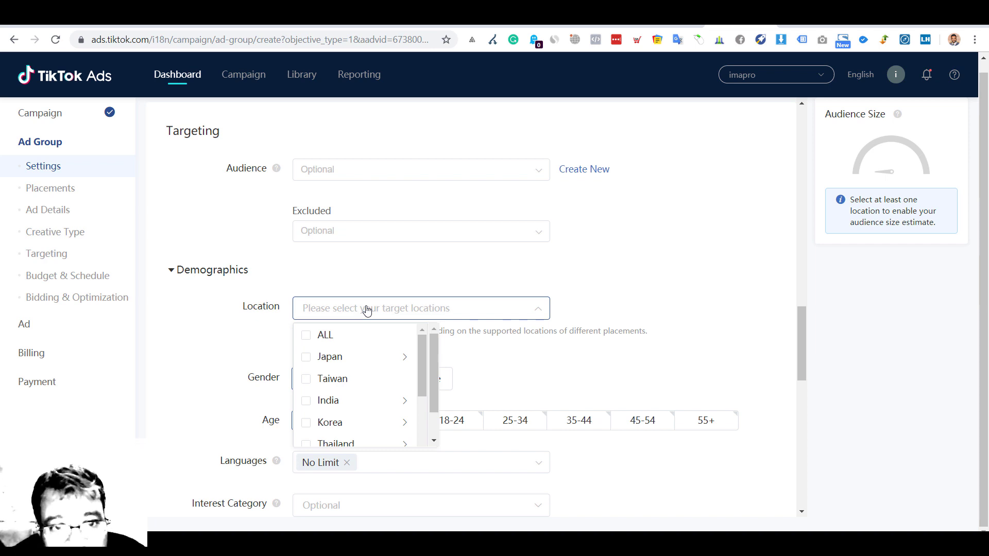
pyautogui.click(367, 309)
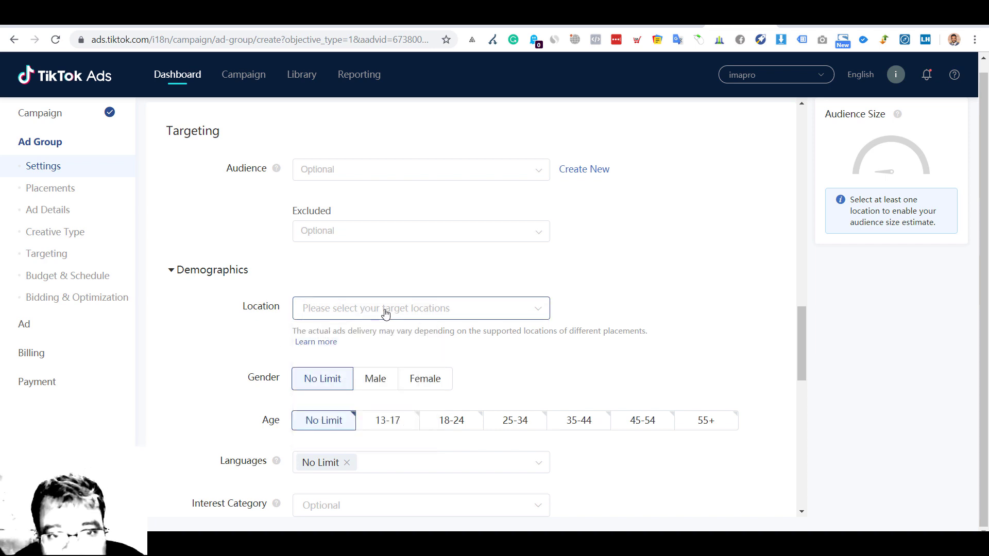
pyautogui.click(385, 308)
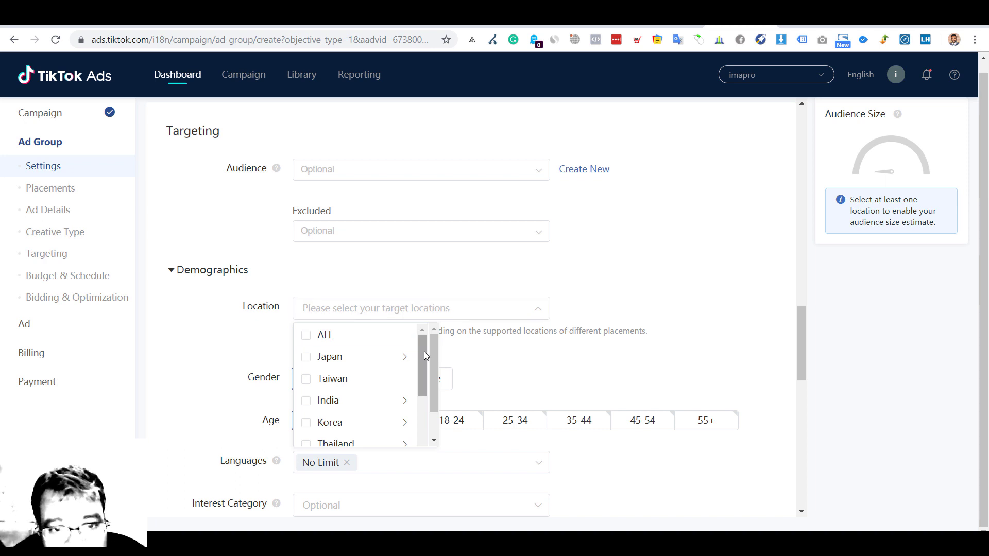
pyautogui.moveTo(423, 352); pyautogui.dragTo(420, 443)
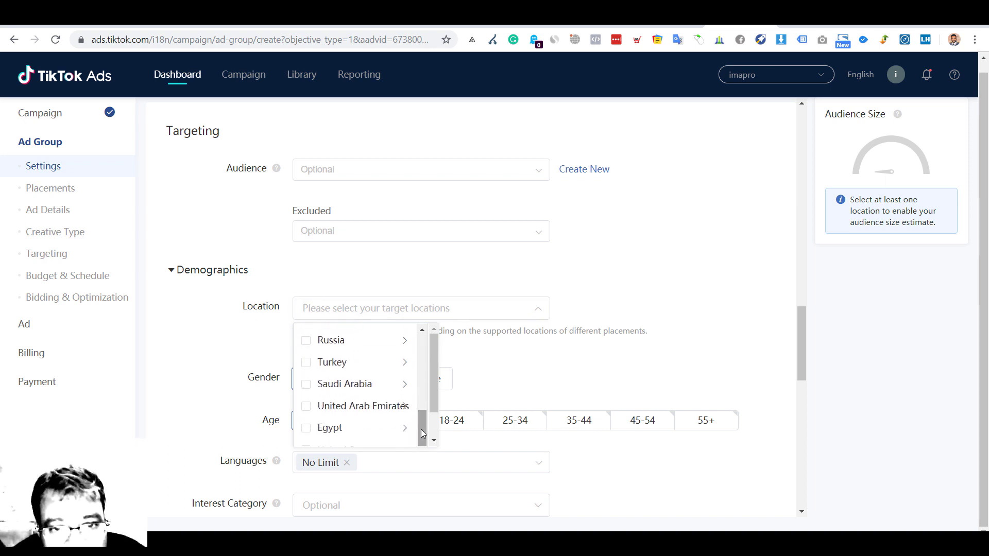
pyautogui.moveTo(434, 416); pyautogui.dragTo(420, 344)
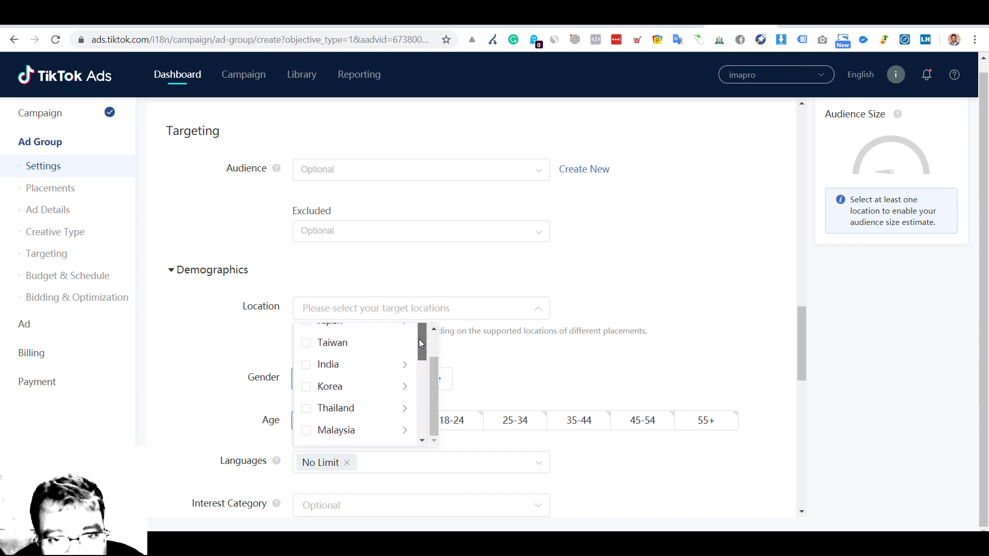
pyautogui.click(422, 314)
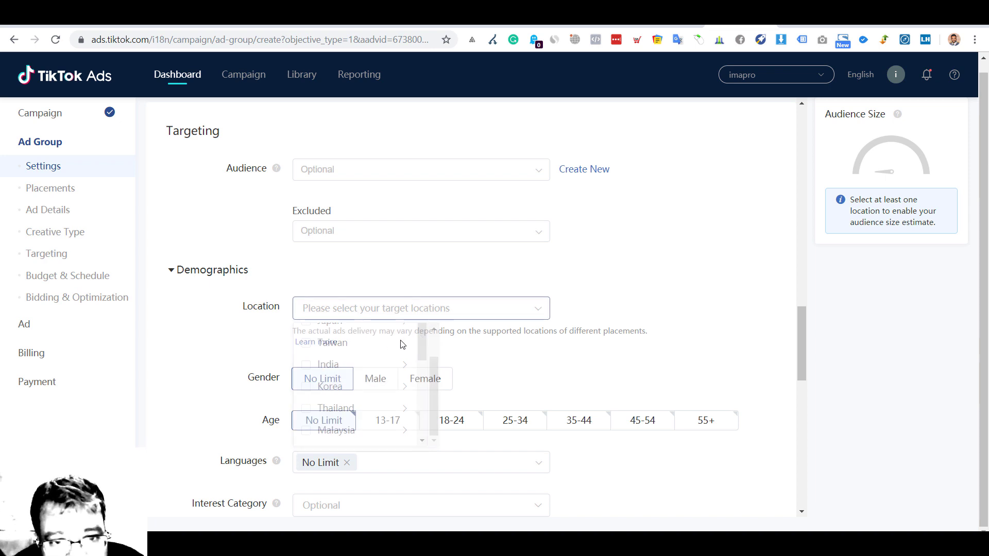
# Set location targeting to Ujjain under India > Madhya Pradesh.
pyautogui.click(394, 314)
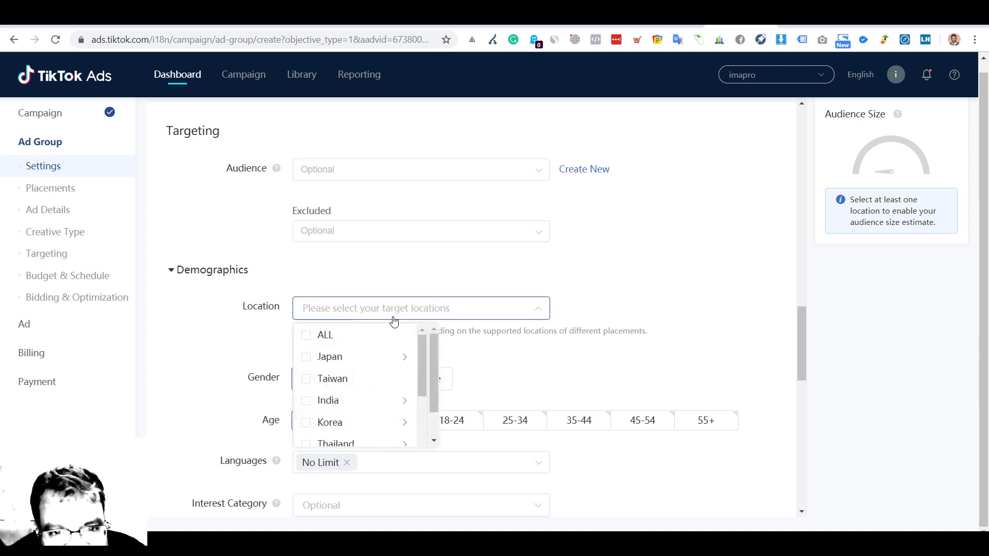
pyautogui.click(366, 406)
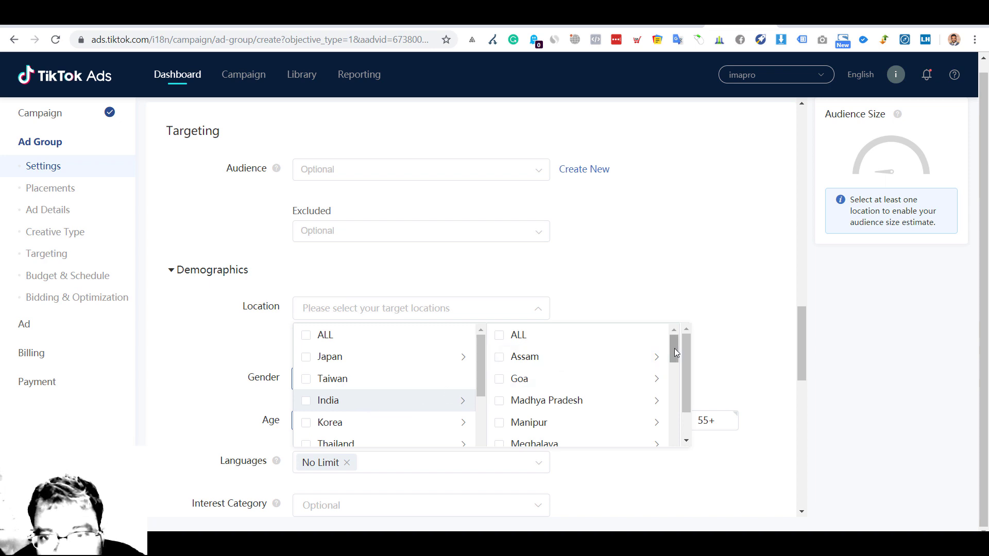
pyautogui.moveTo(675, 348)
pyautogui.mouseDown()
pyautogui.moveTo(678, 437)
pyautogui.moveTo(675, 334)
pyautogui.mouseUp()
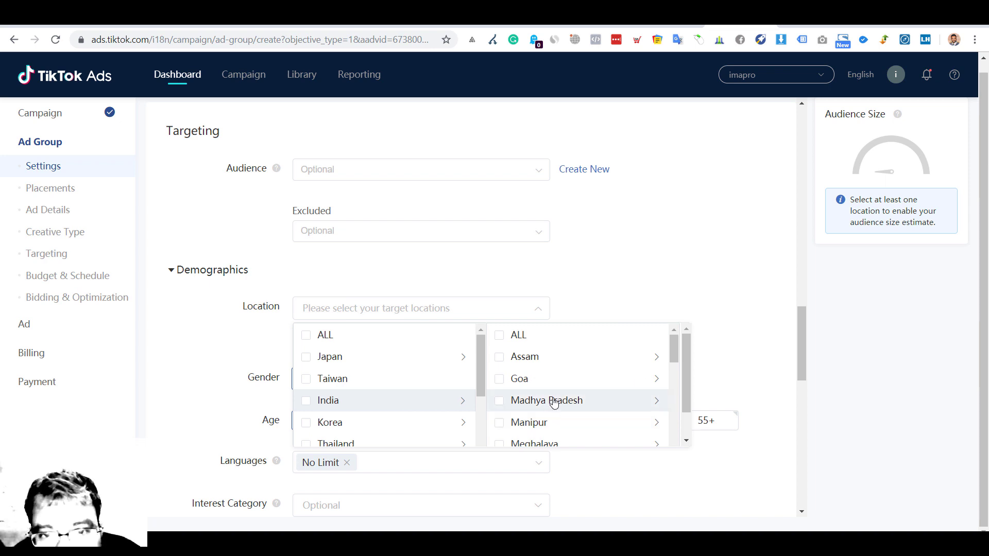
pyautogui.click(577, 381)
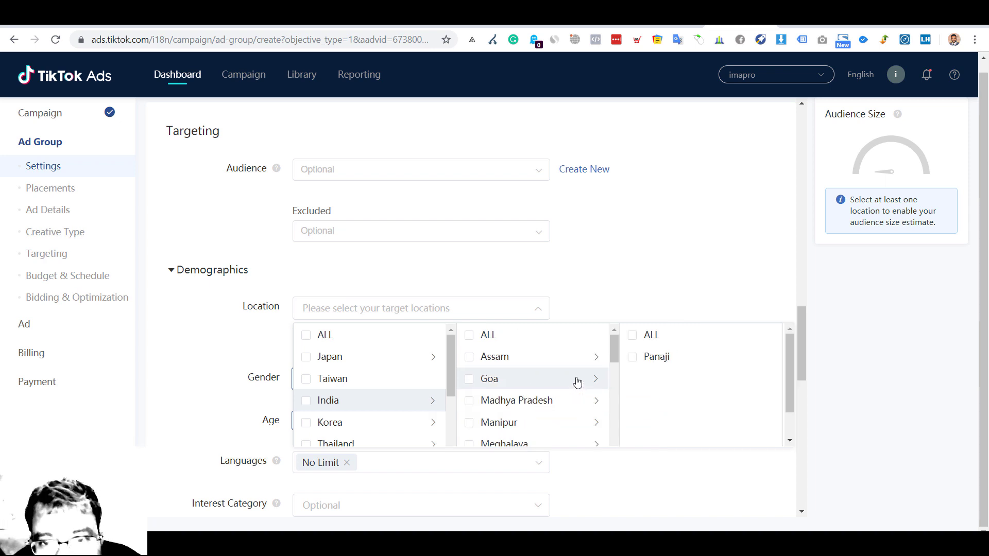
pyautogui.click(533, 403)
pyautogui.moveTo(776, 359); pyautogui.dragTo(778, 461)
pyautogui.click(712, 453)
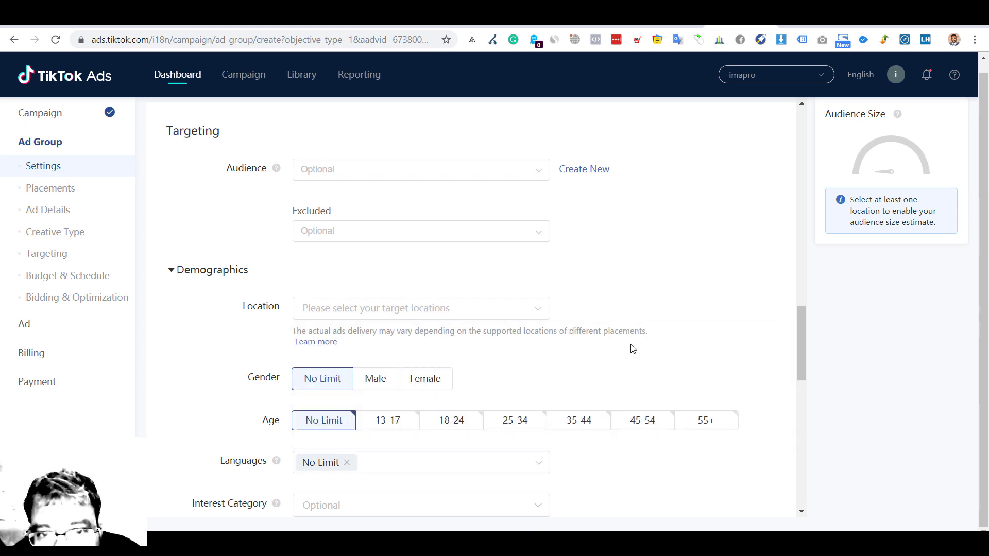
pyautogui.click(383, 309)
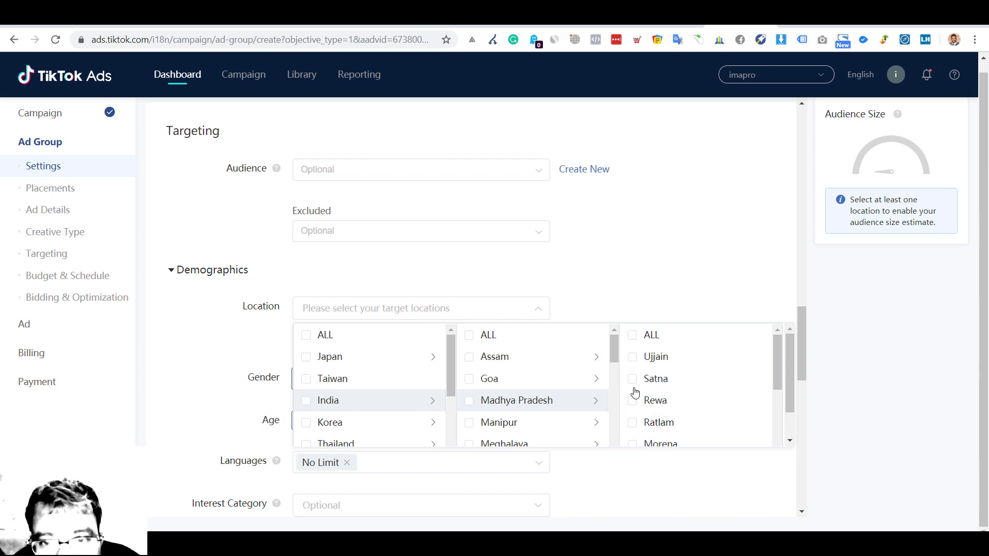
pyautogui.click(637, 363)
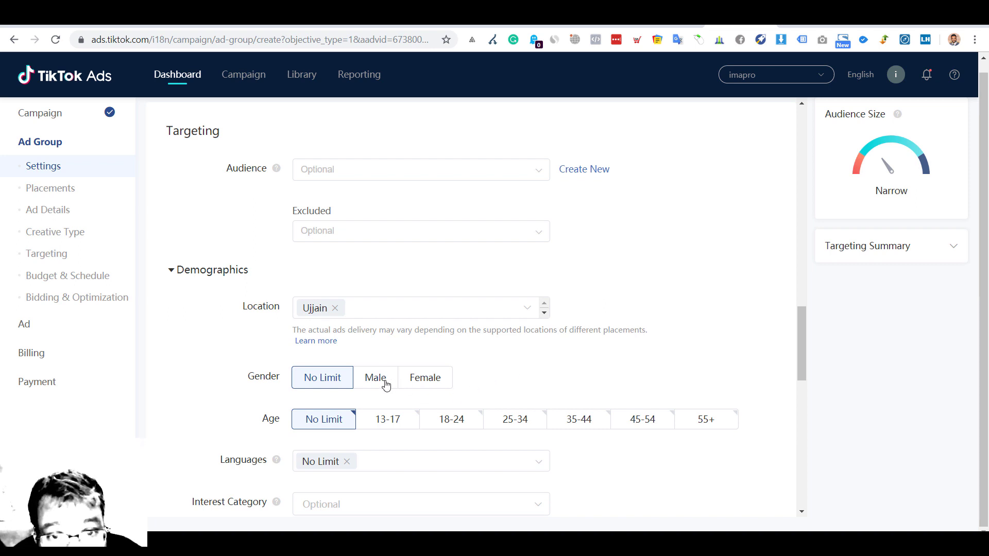
# Leave Gender at No Limit and swap the Ujjain location for all of India.
pyautogui.click(421, 382)
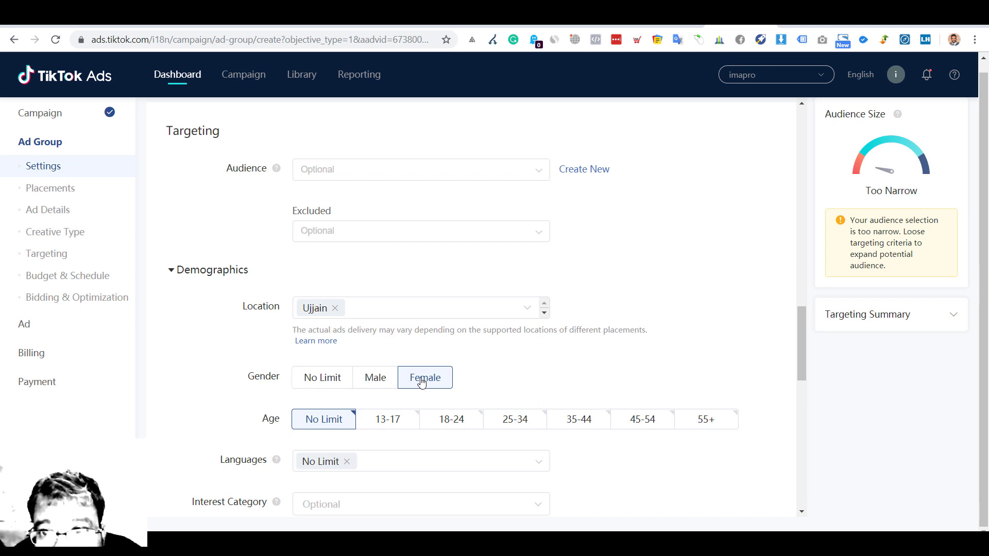
pyautogui.click(337, 380)
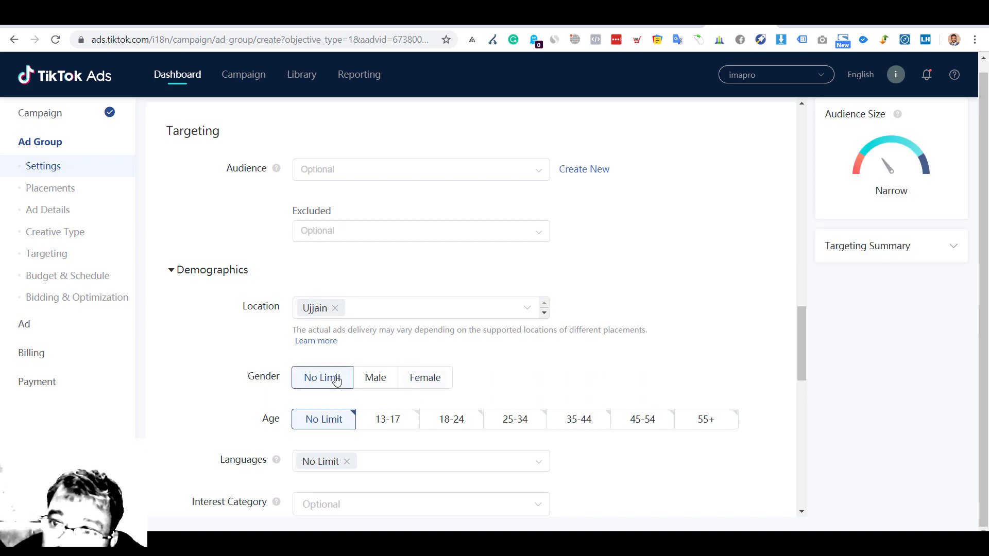
pyautogui.click(335, 308)
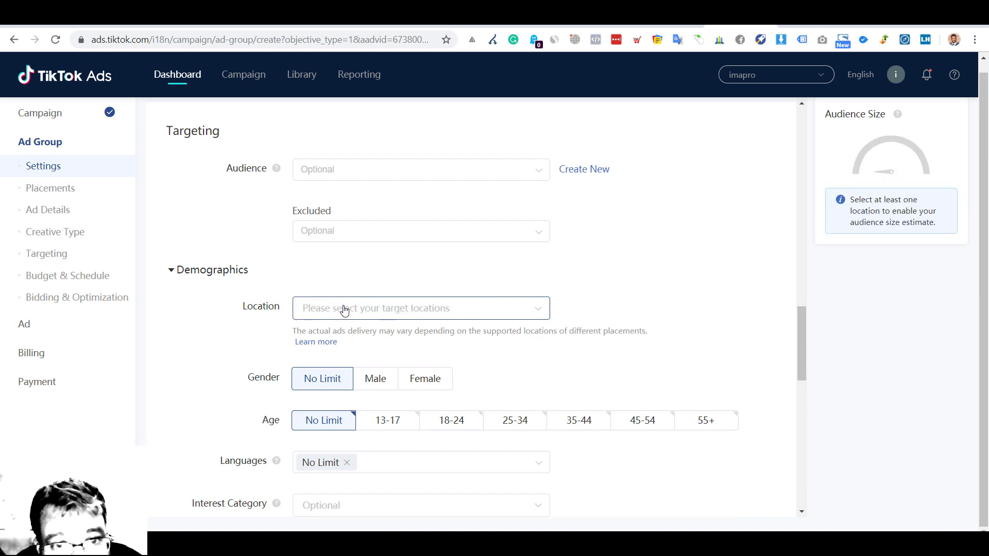
pyautogui.click(344, 309)
pyautogui.click(319, 396)
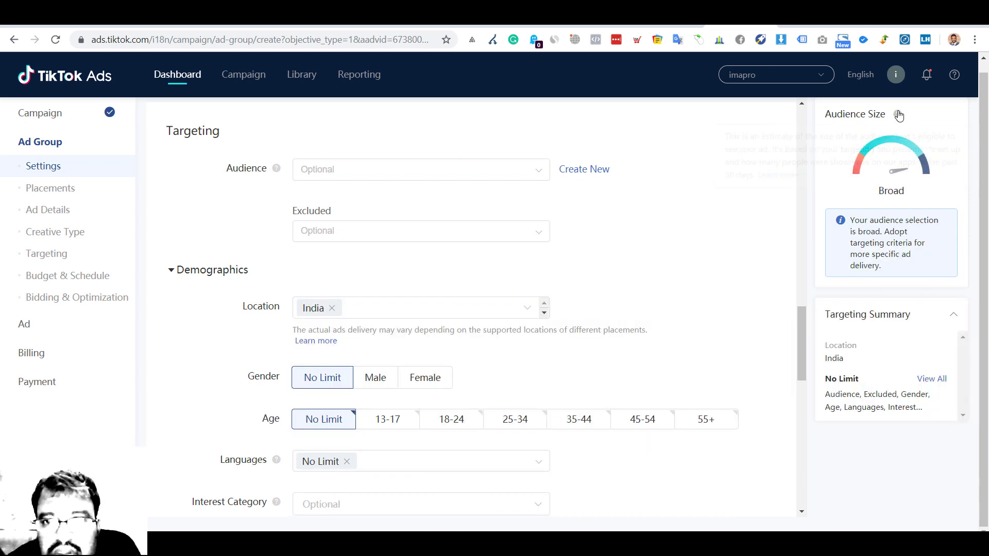
pyautogui.moveTo(898, 116)
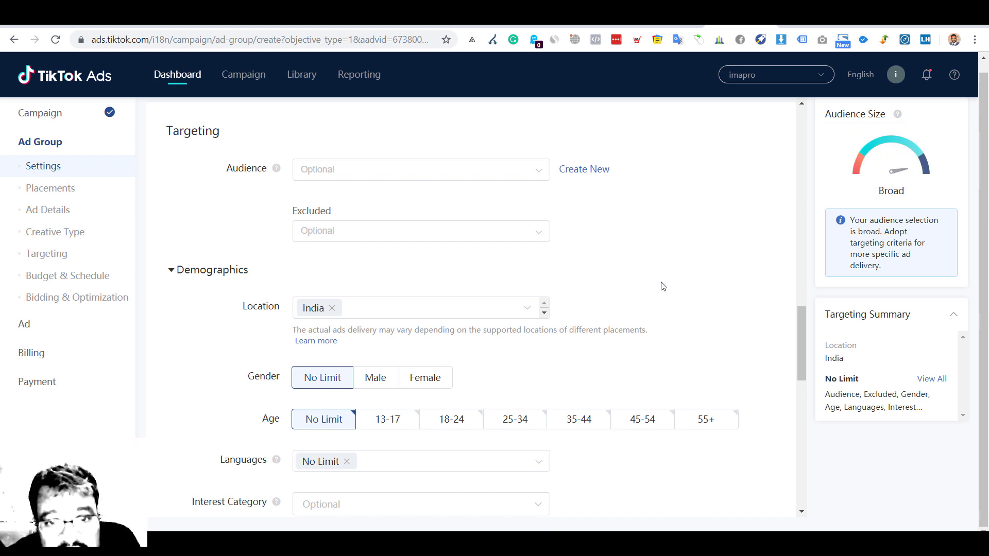
# Limit age targeting in Demographics to the 13-17 and 18-24 brackets.
pyautogui.scroll(-2, 663, 286)
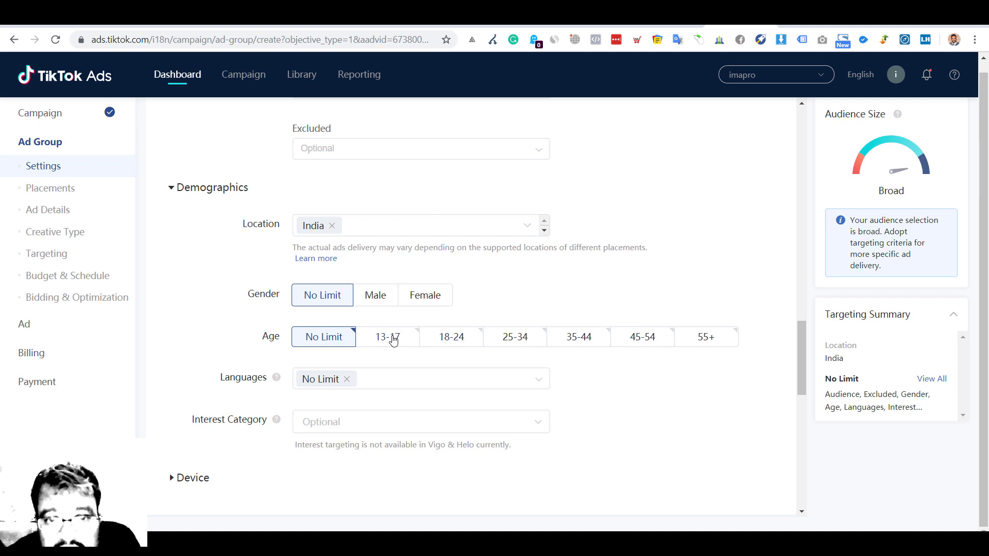
pyautogui.click(393, 341)
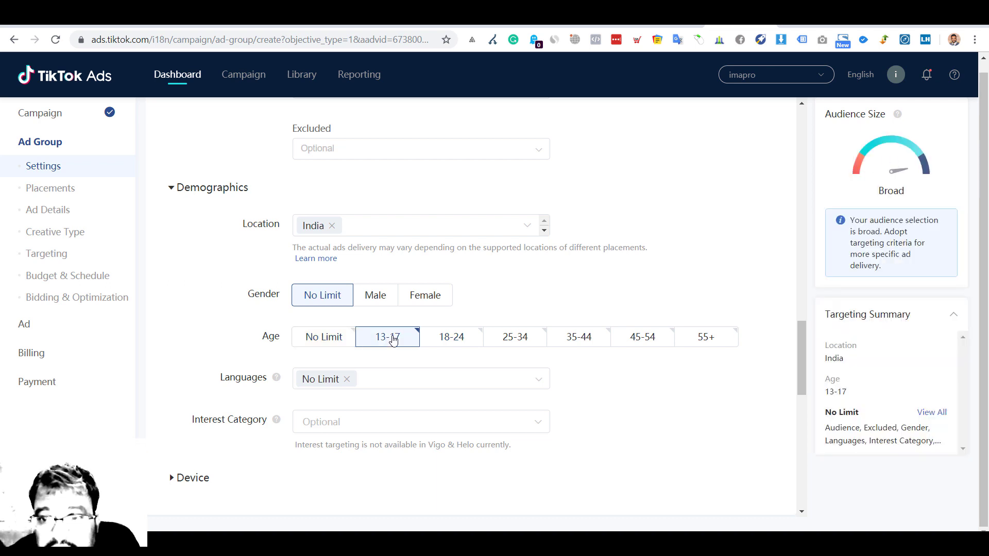
pyautogui.click(456, 343)
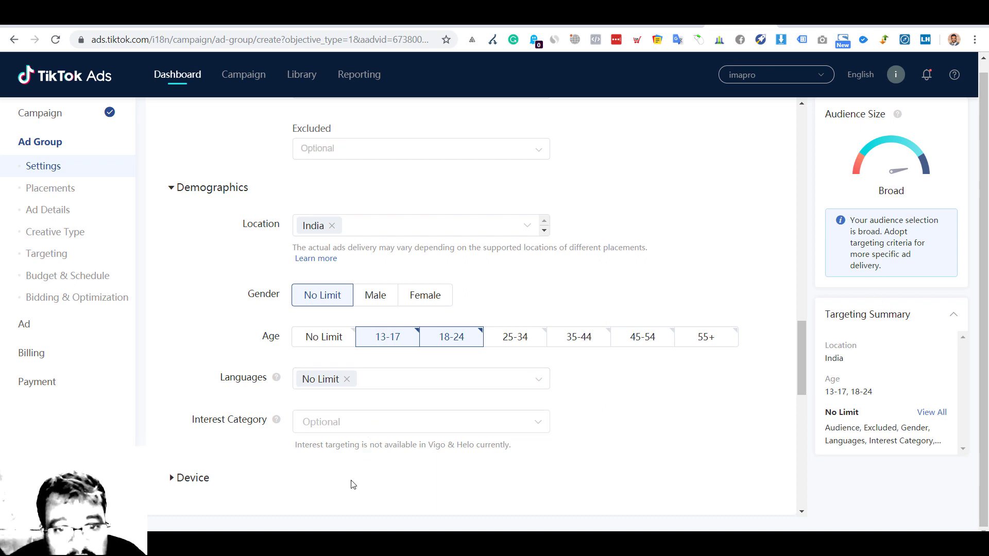
pyautogui.scroll(-1, 353, 485)
pyautogui.scroll(-5, 352, 484)
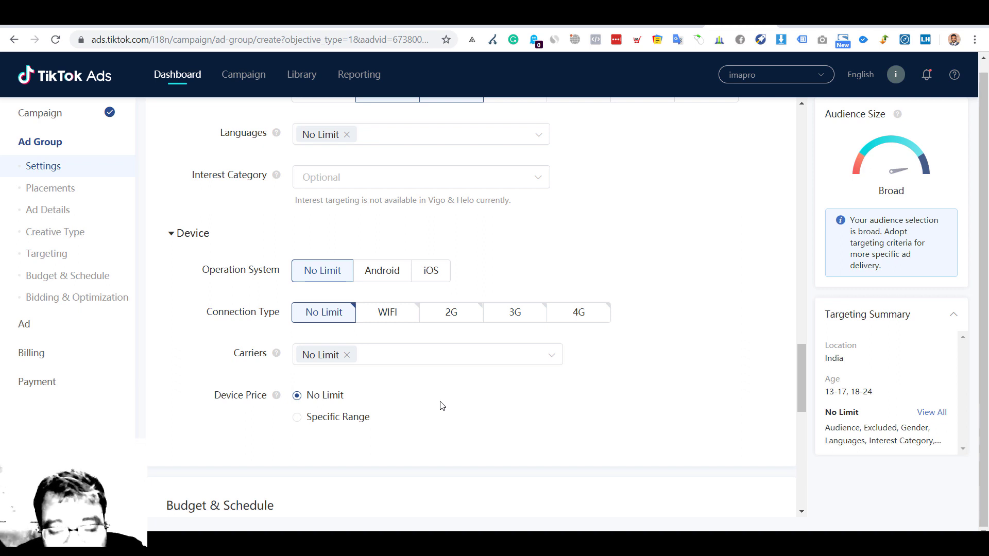
# Keep Daily Budget selected and enter a budget amount of 5000 INR.
pyautogui.scroll(-2, 441, 405)
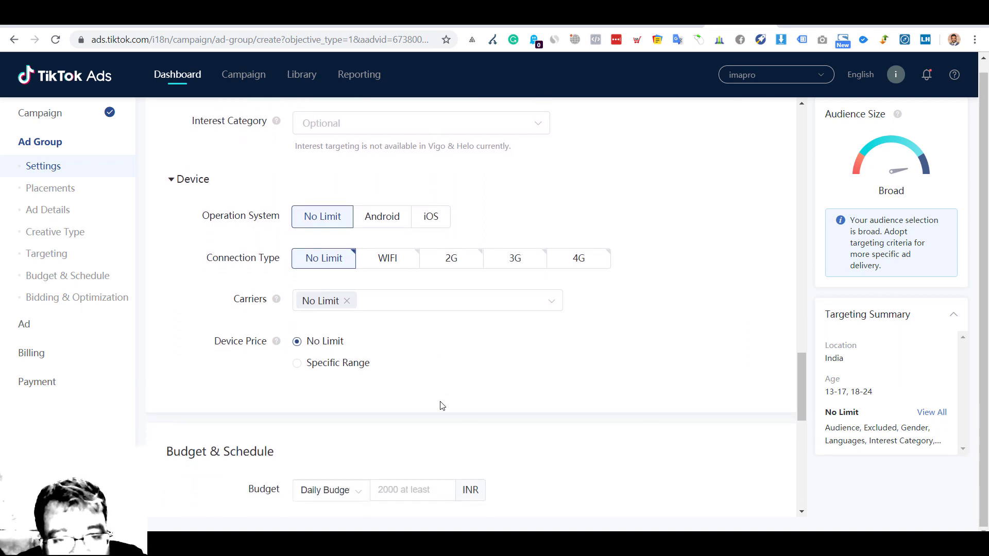
pyautogui.scroll(-4, 446, 382)
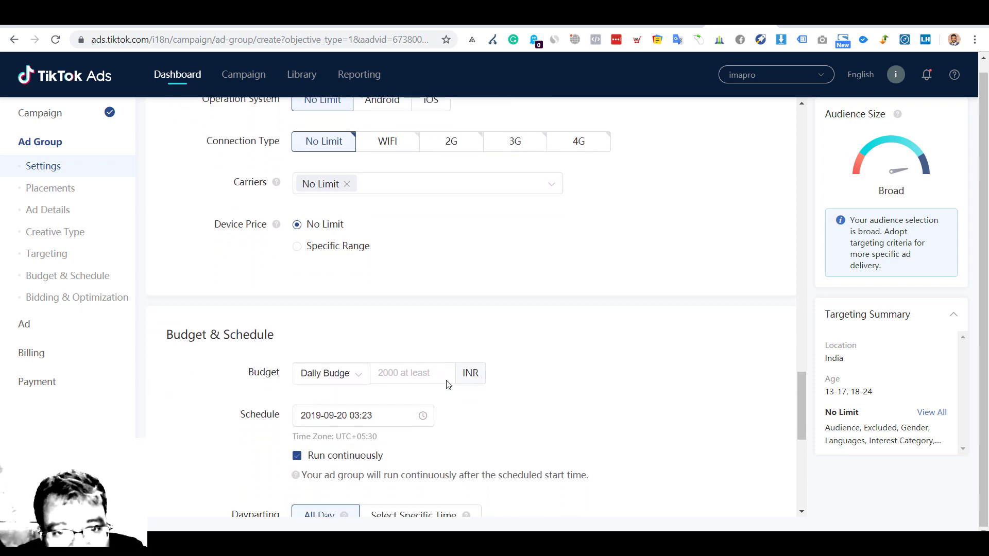
pyautogui.scroll(-2, 446, 383)
pyautogui.click(392, 305)
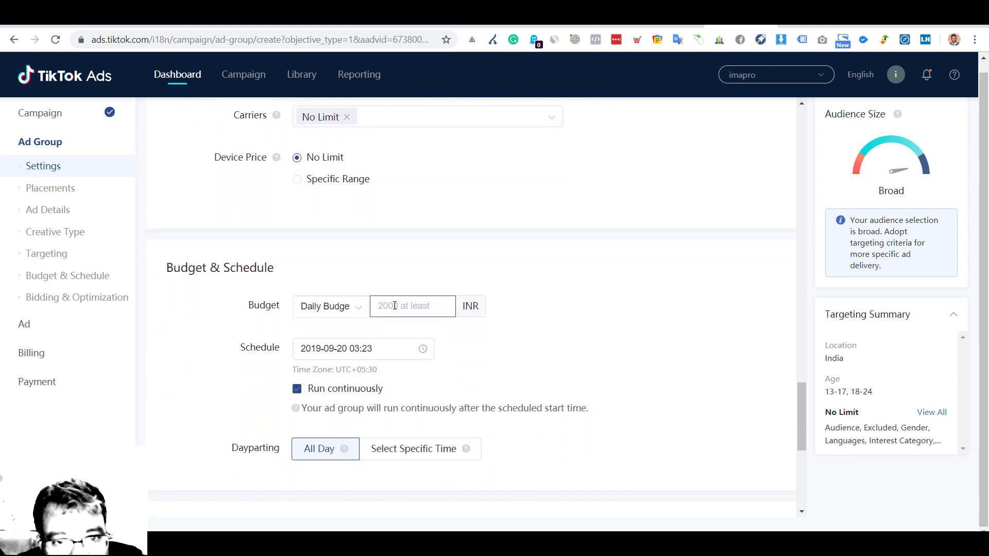
pyautogui.click(356, 316)
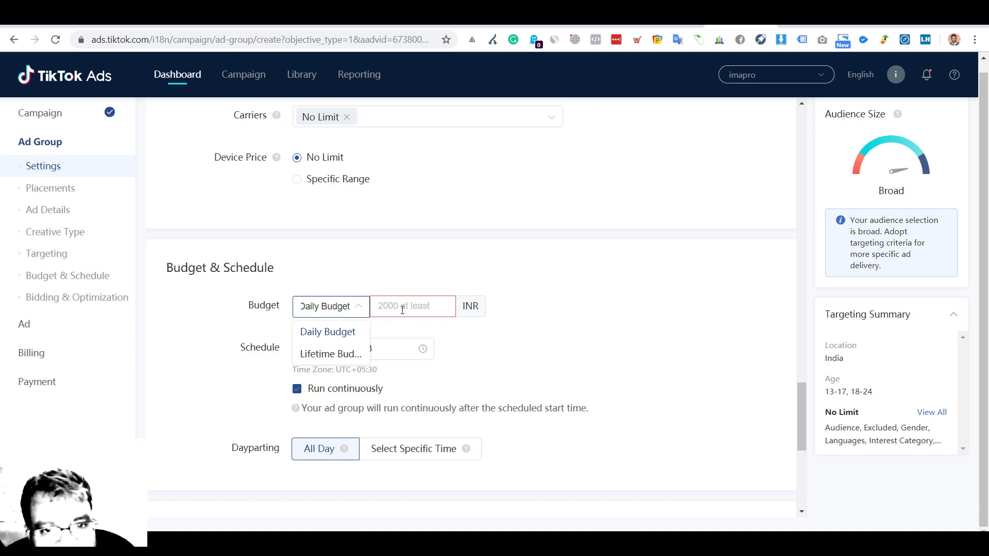
pyautogui.click(402, 309)
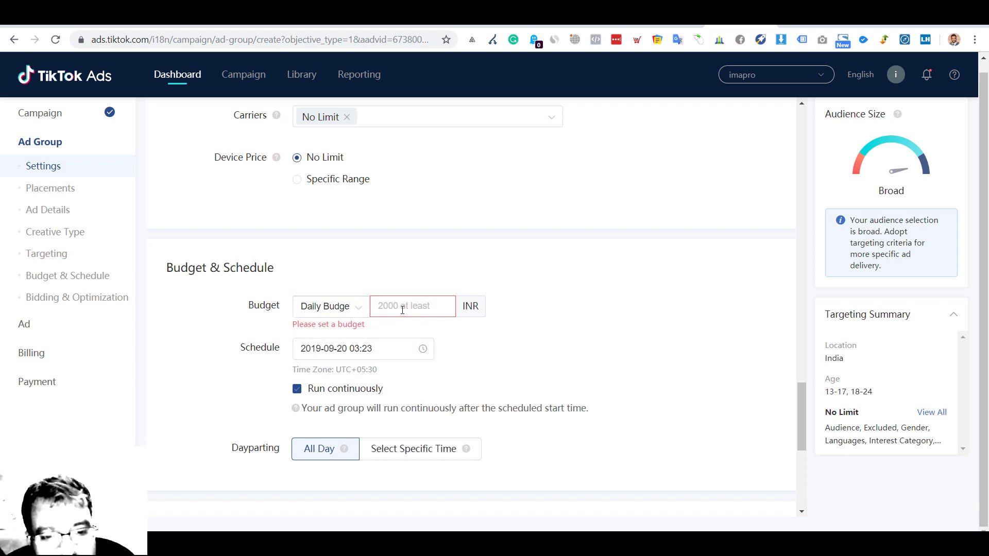
pyautogui.write('5000')
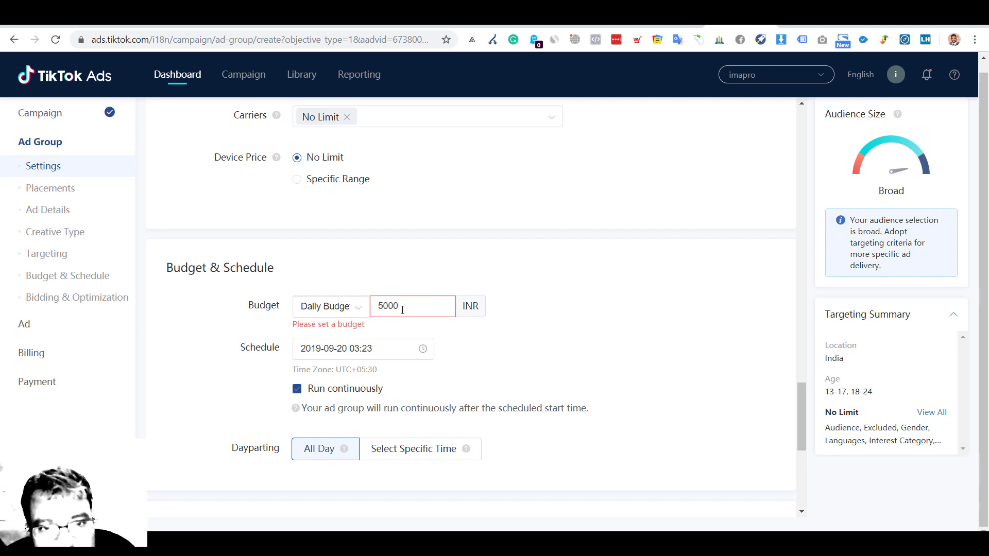
pyautogui.click(476, 334)
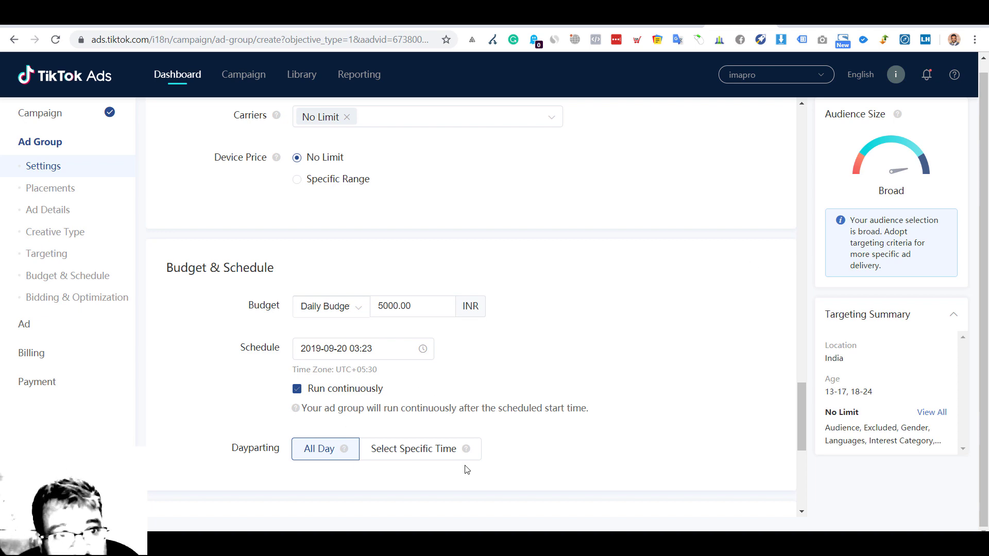
# Enter a bid of 100 INR per click under Bidding & Optimization.
pyautogui.scroll(-5, 466, 470)
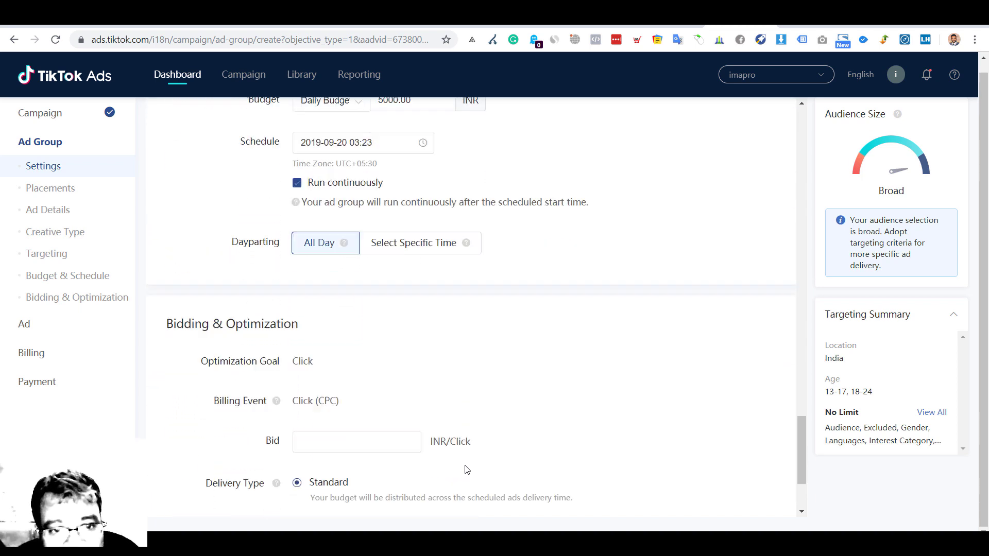
pyautogui.scroll(-1, 466, 470)
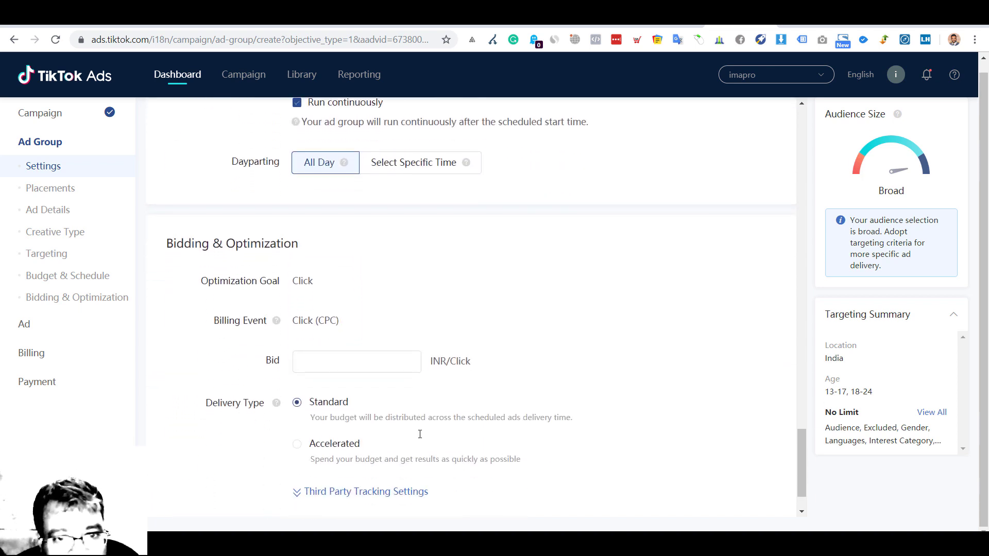
pyautogui.click(345, 361)
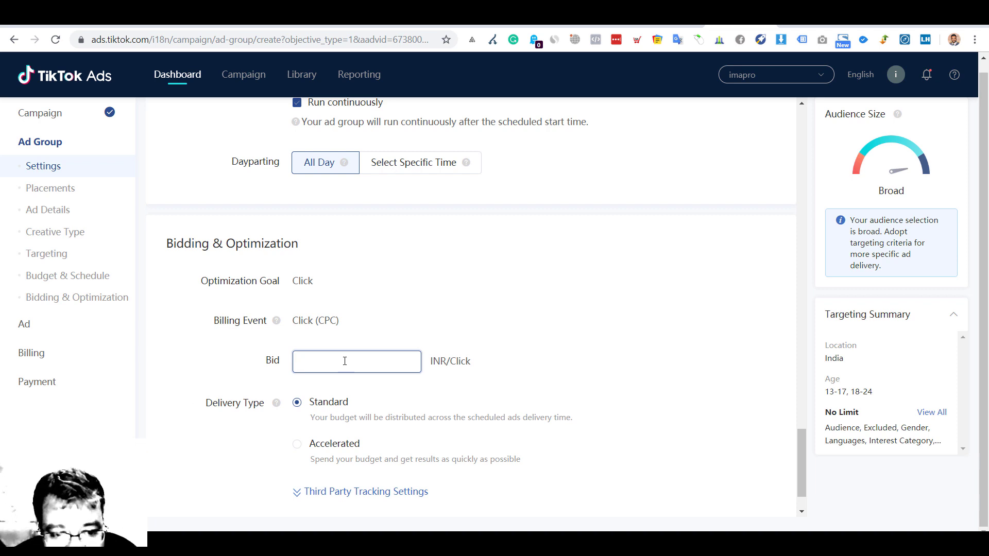
pyautogui.click(664, 356)
pyautogui.scroll(-2, 663, 356)
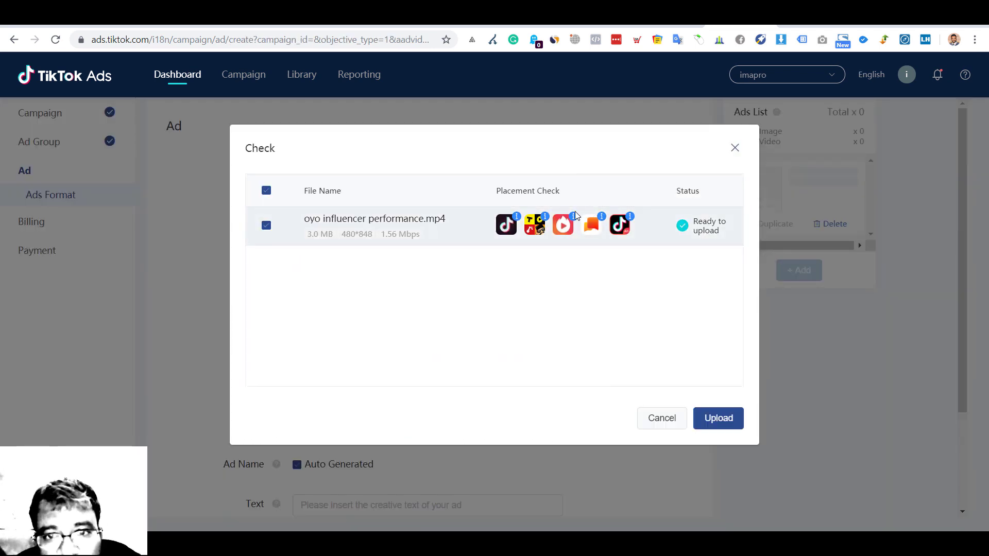
# Upload the checked video oyo influencer performance.mp4 as the ad creative.
pyautogui.moveTo(575, 222)
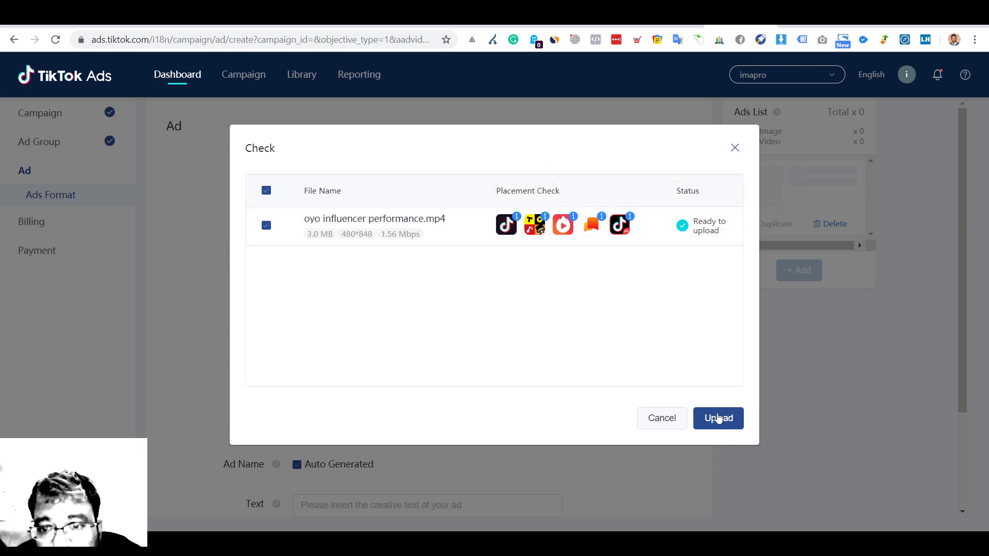
pyautogui.click(718, 417)
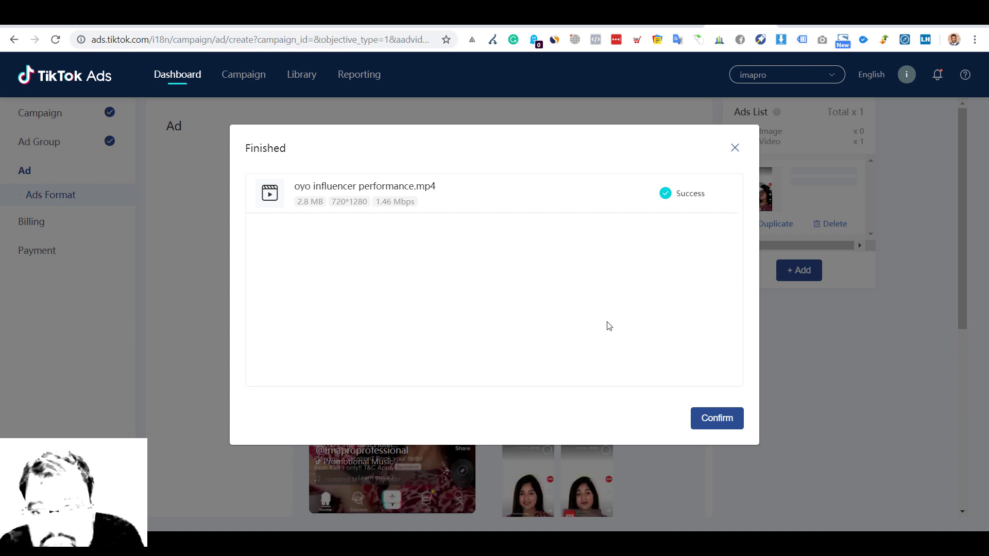
# Try the second and third frames as thumbnail, settling on a second-row frame.
pyautogui.click(713, 427)
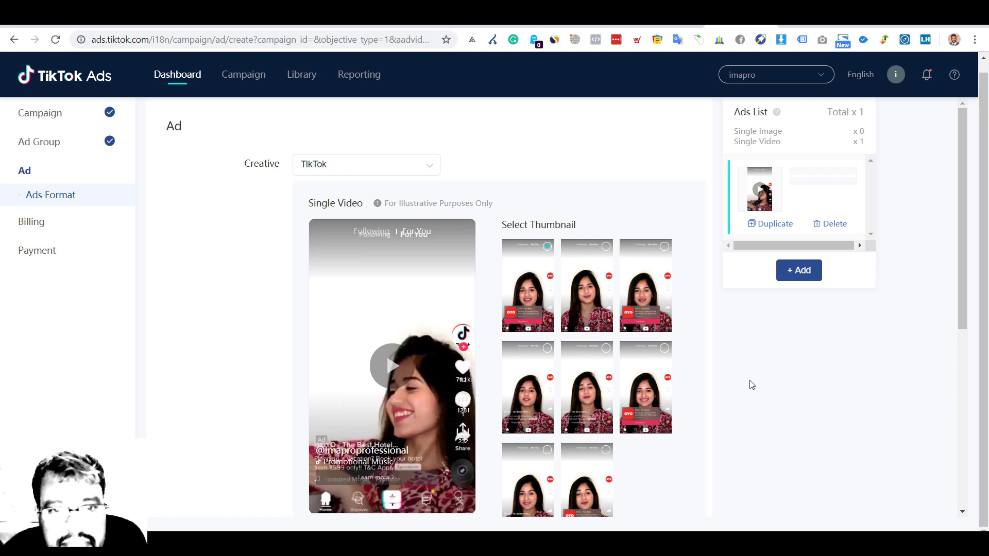
pyautogui.scroll(-1, 752, 385)
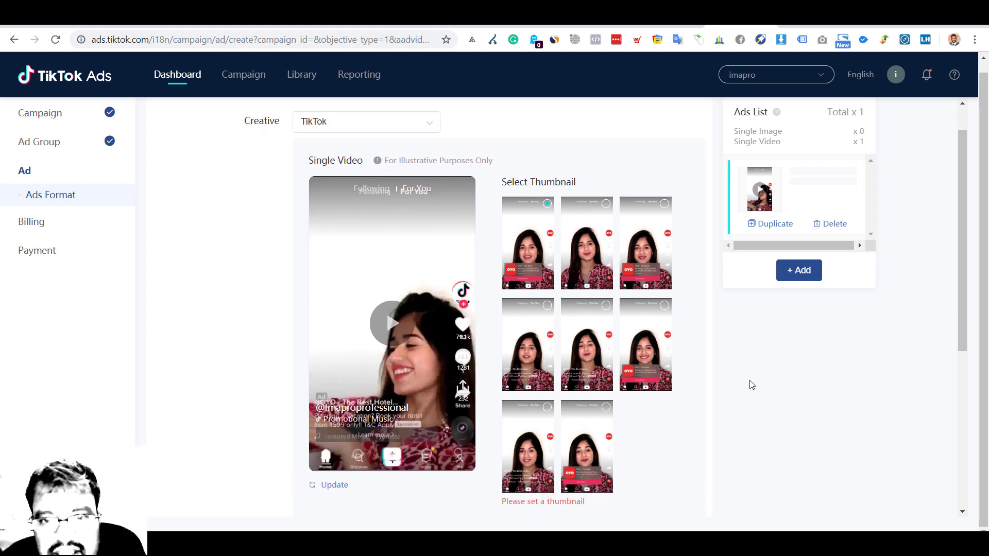
pyautogui.scroll(-1, 749, 385)
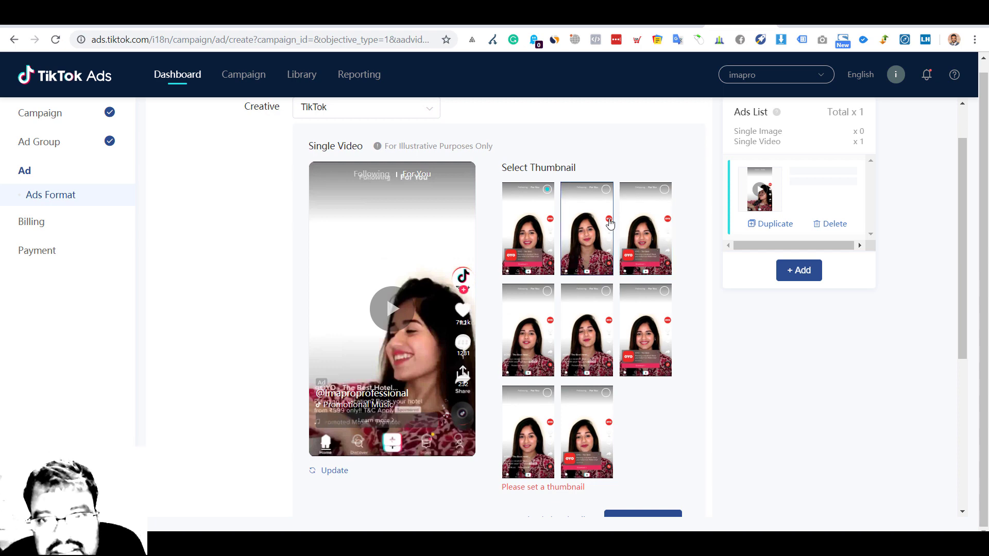
pyautogui.click(606, 196)
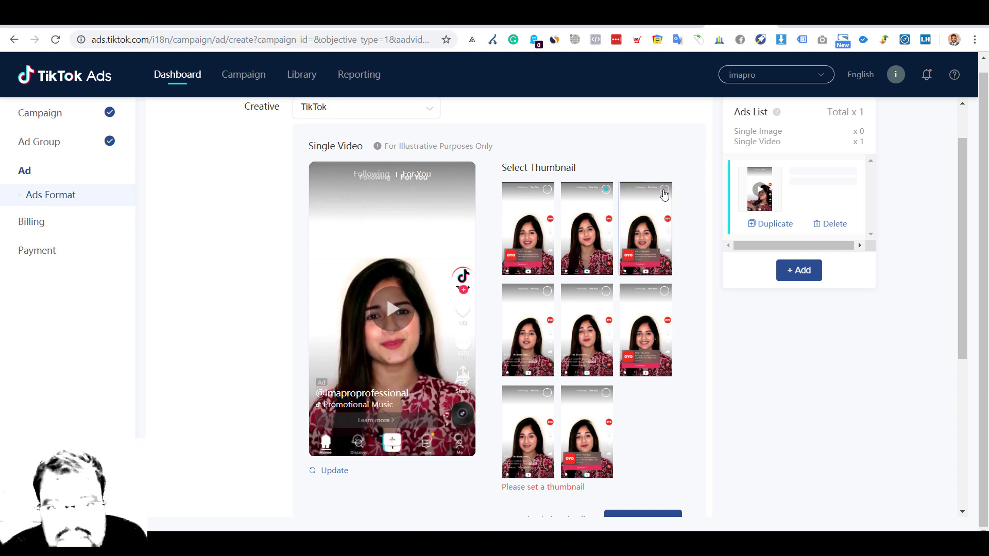
pyautogui.click(664, 192)
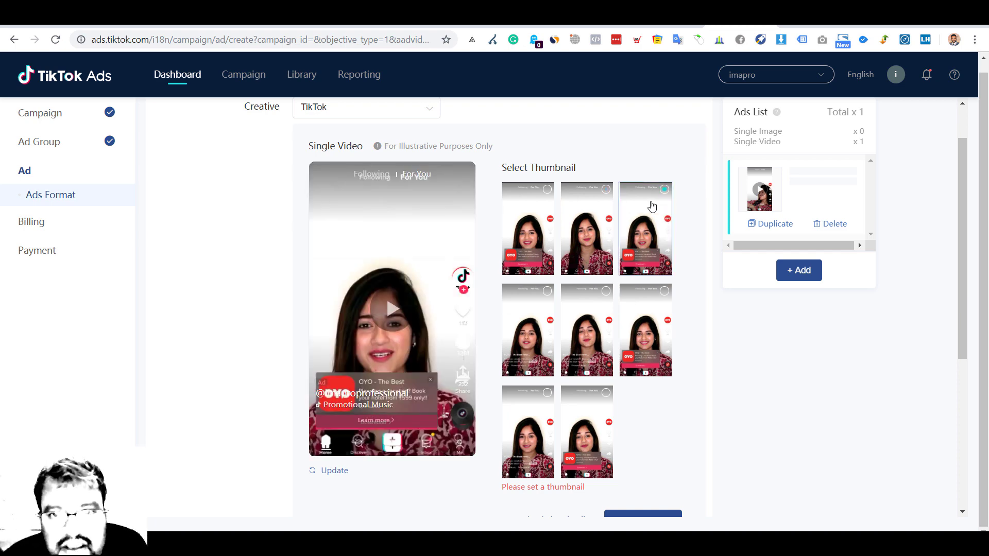
pyautogui.click(606, 191)
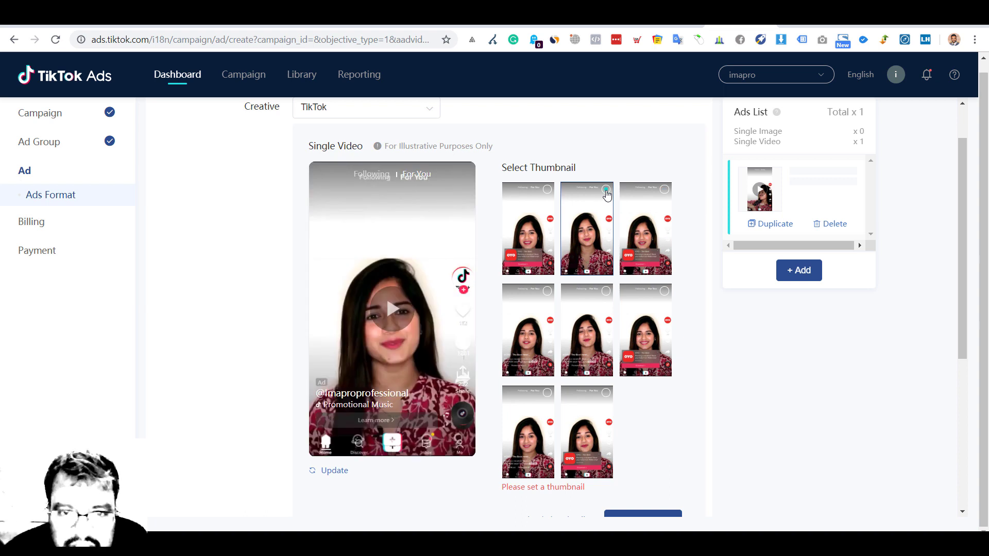
pyautogui.click(546, 291)
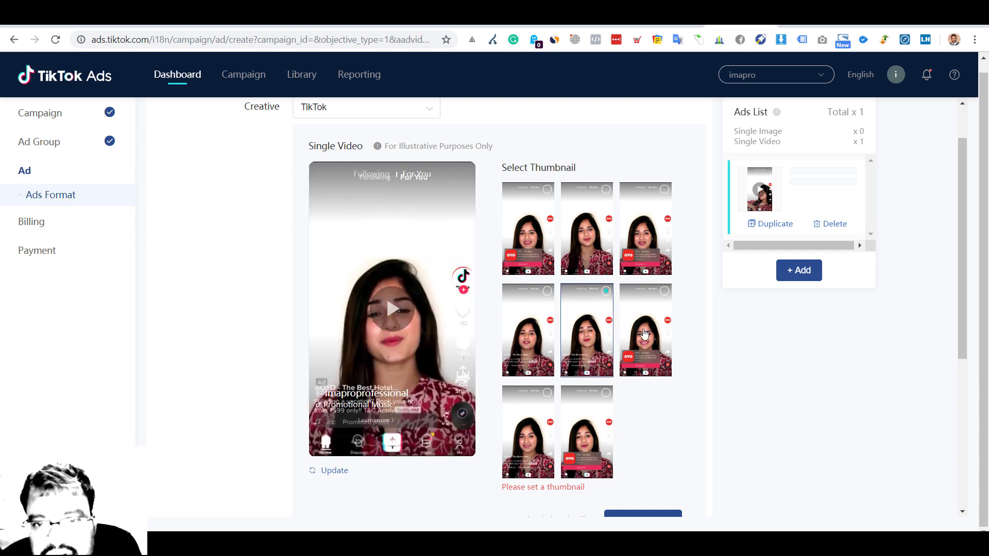
pyautogui.scroll(-5, 704, 420)
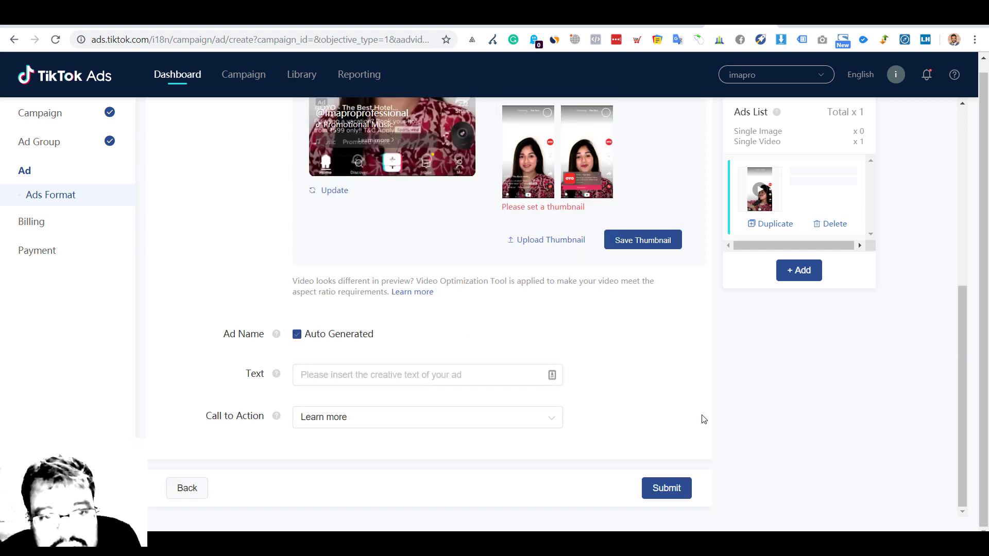
# Write the ad text 'this is just sample text to understand how a tiktok ad will look'.
pyautogui.click(377, 377)
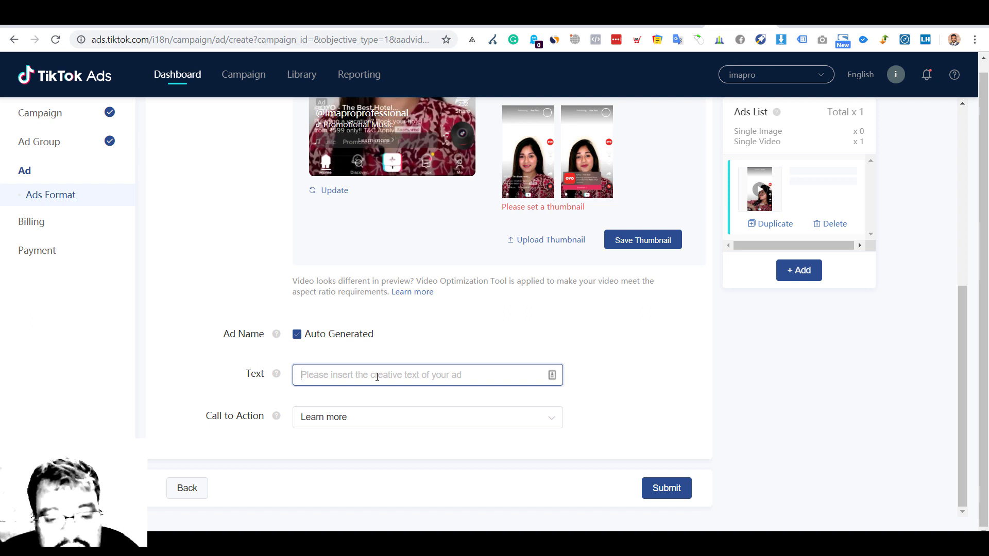
pyautogui.write('this is just a')
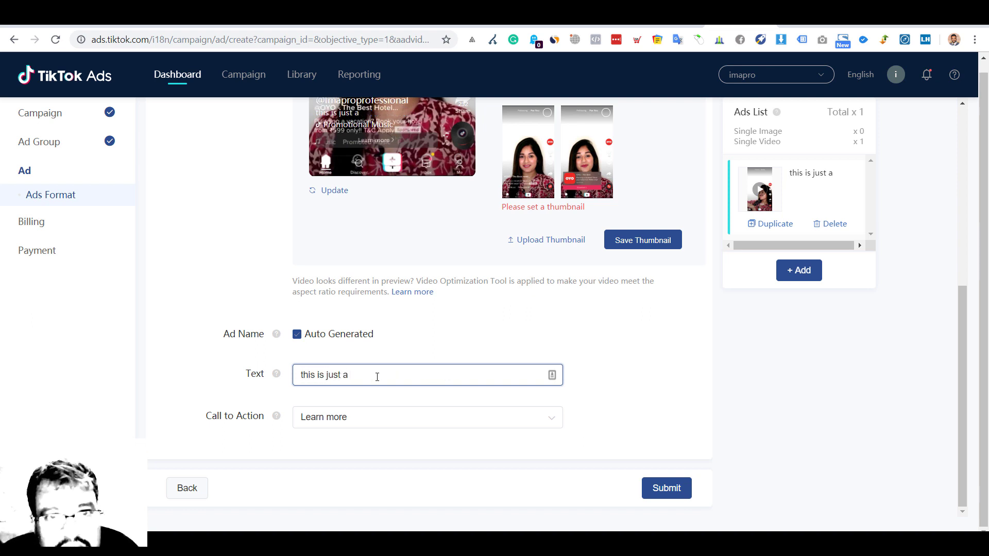
pyautogui.scroll(1, 377, 378)
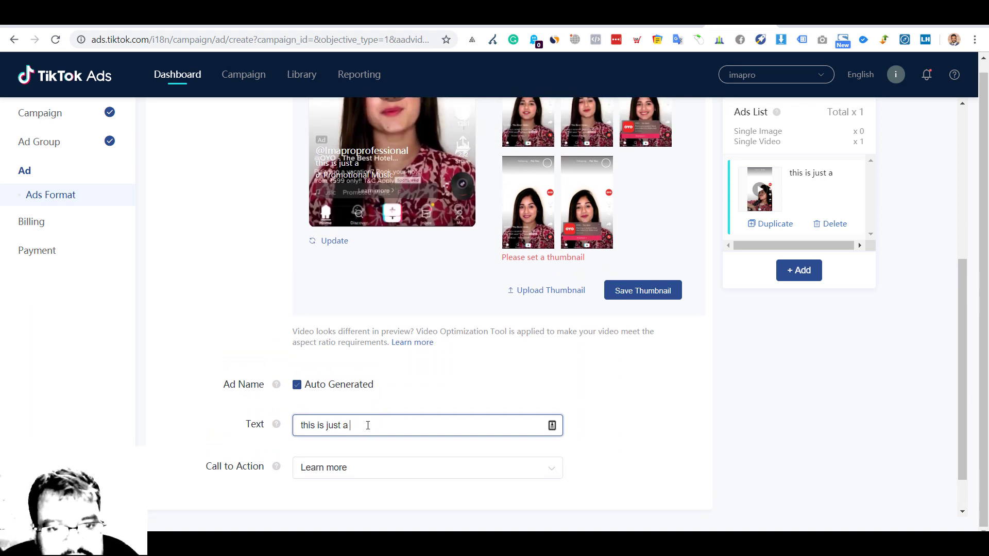
pyautogui.write('samp')
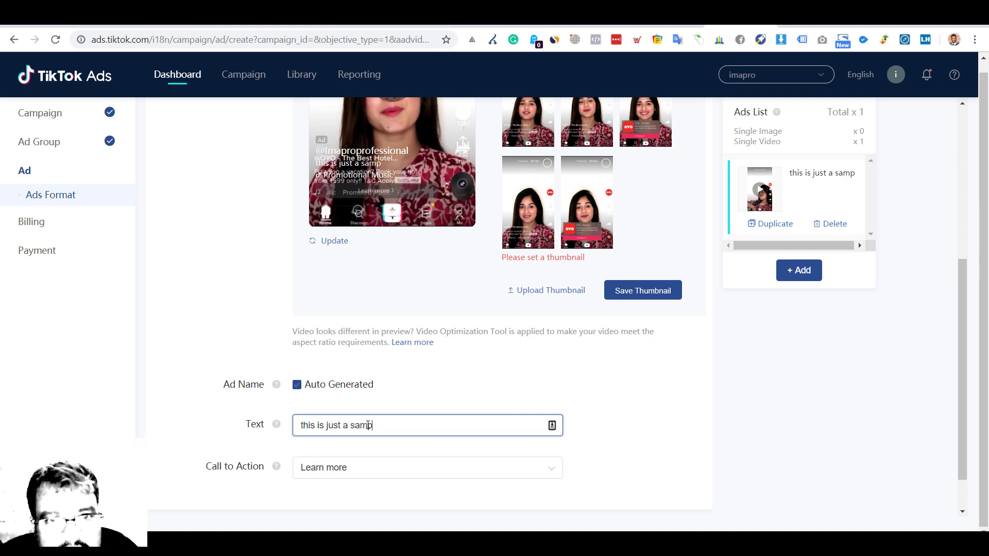
pyautogui.write('le text to understand ')
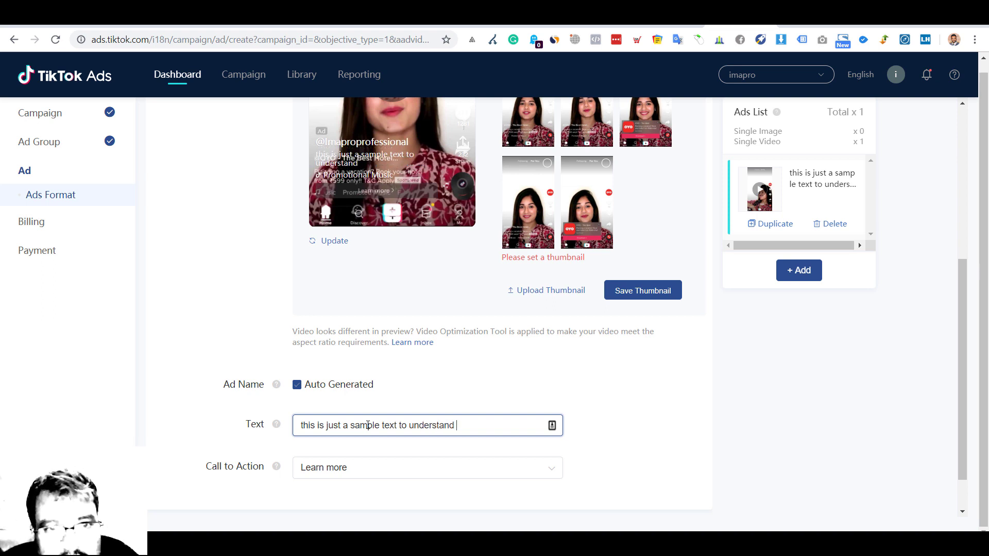
pyautogui.write('how a tiktok ad')
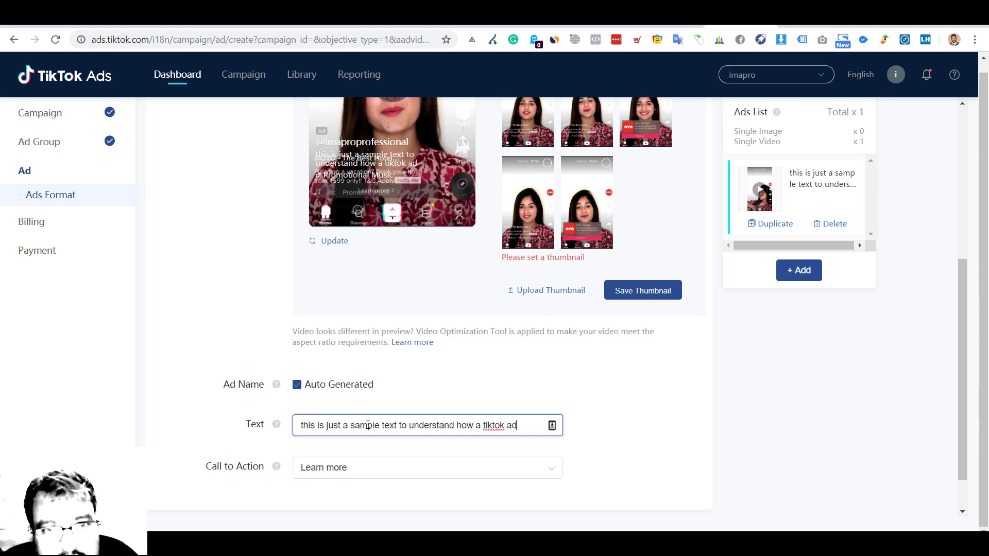
pyautogui.write(' will look loke')
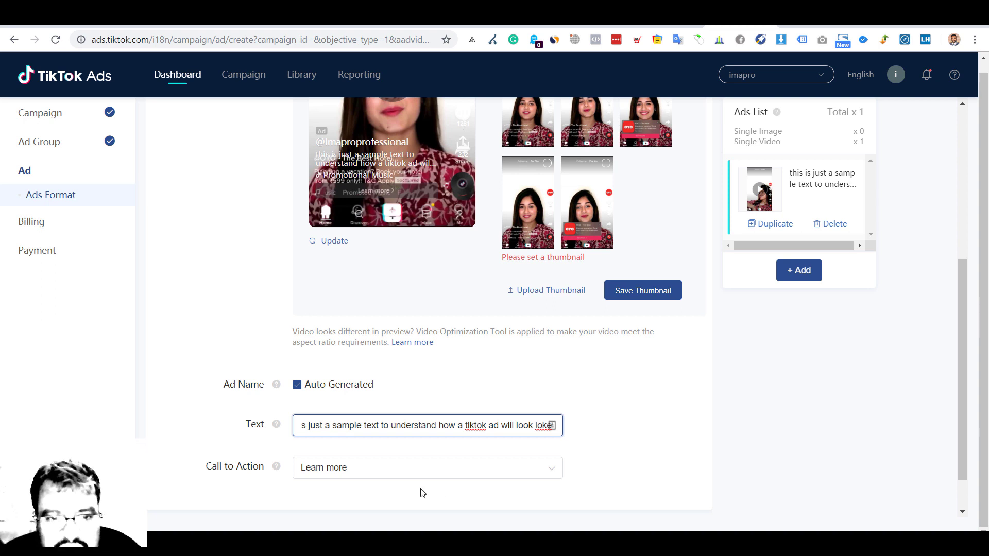
# Check the Call to Action choices, keeping Learn more selected.
pyautogui.click(402, 473)
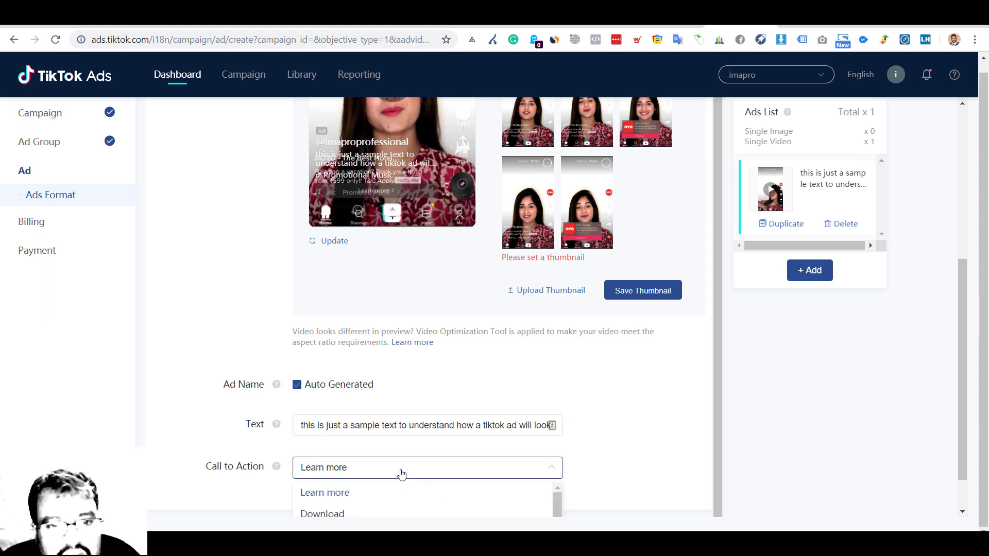
pyautogui.scroll(-1, 401, 473)
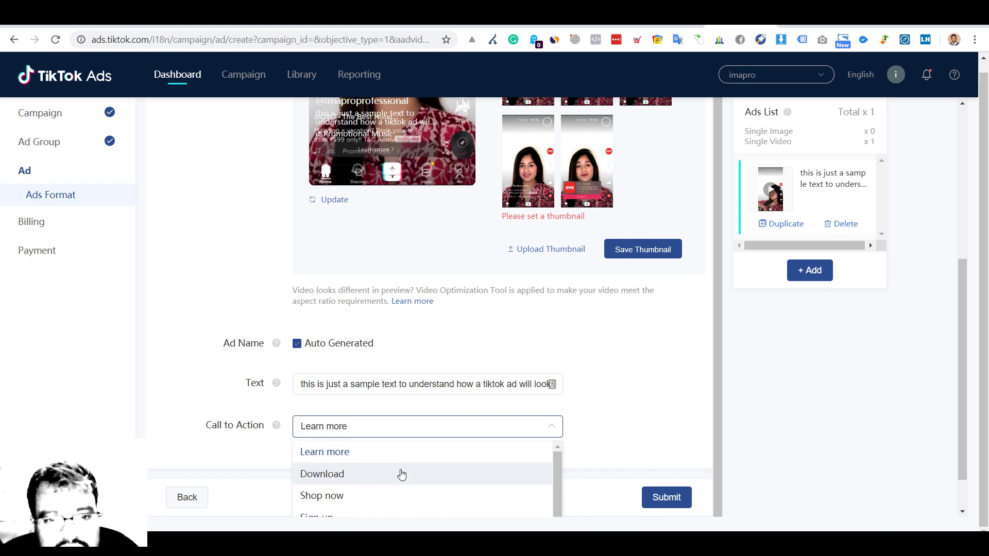
pyautogui.click(675, 388)
pyautogui.scroll(-1, 676, 390)
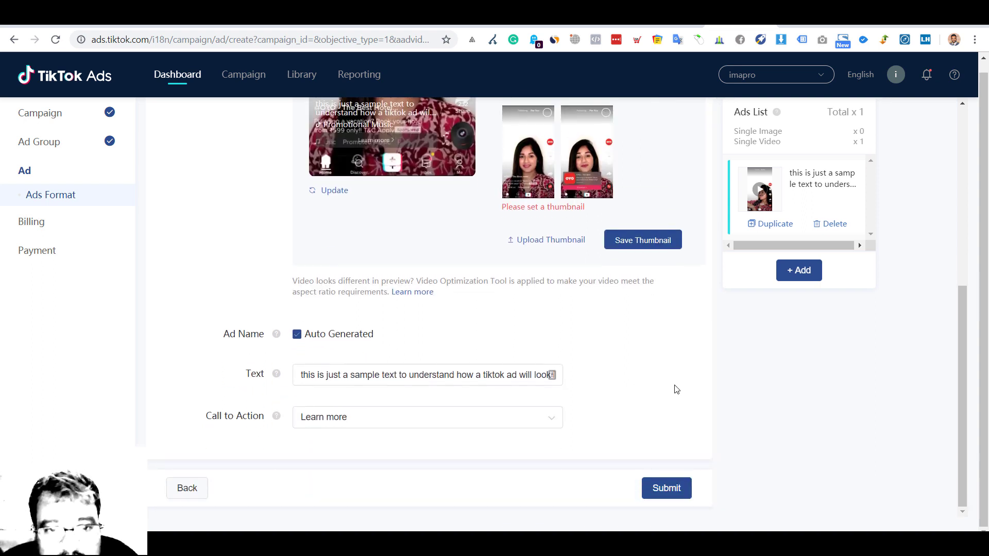
pyautogui.click(536, 423)
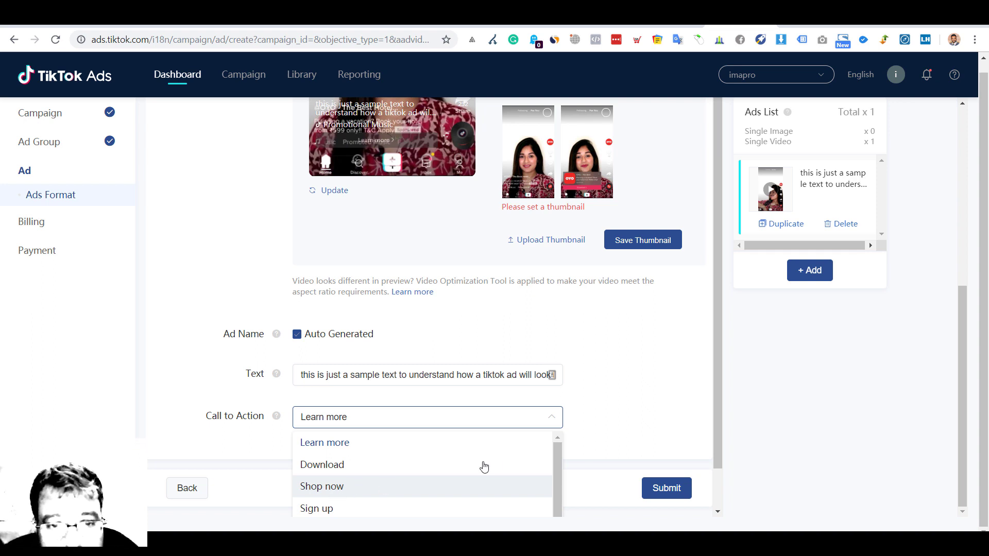
pyautogui.click(689, 399)
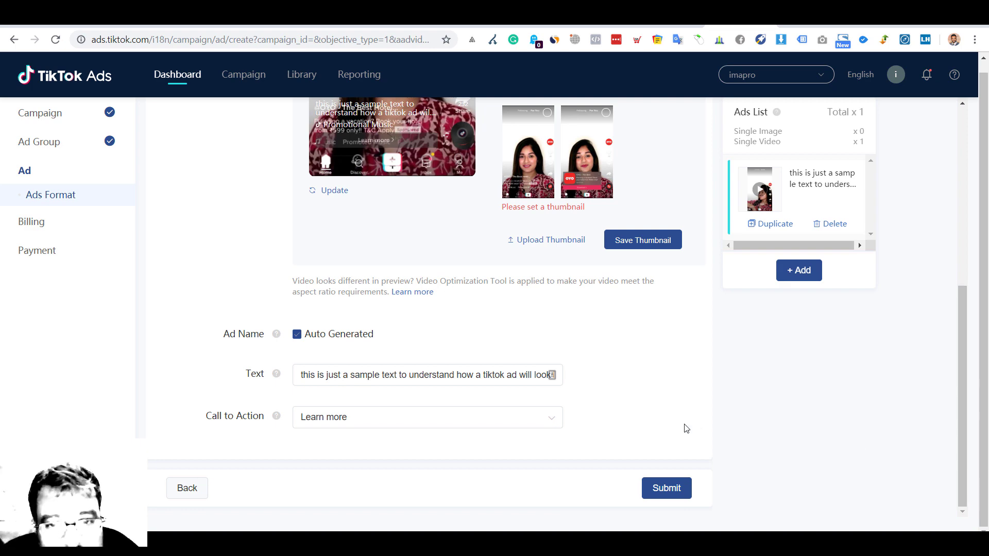
pyautogui.click(541, 422)
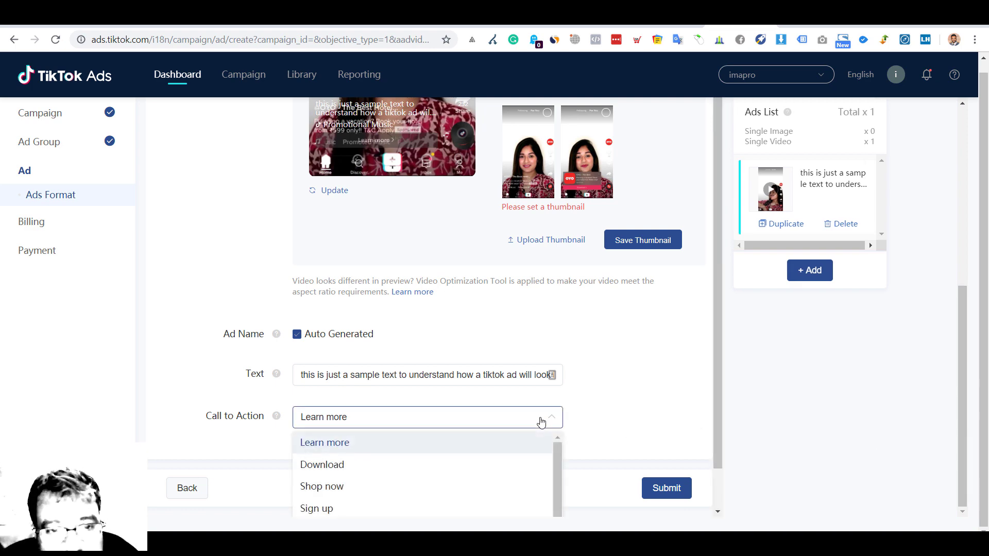
pyautogui.click(653, 400)
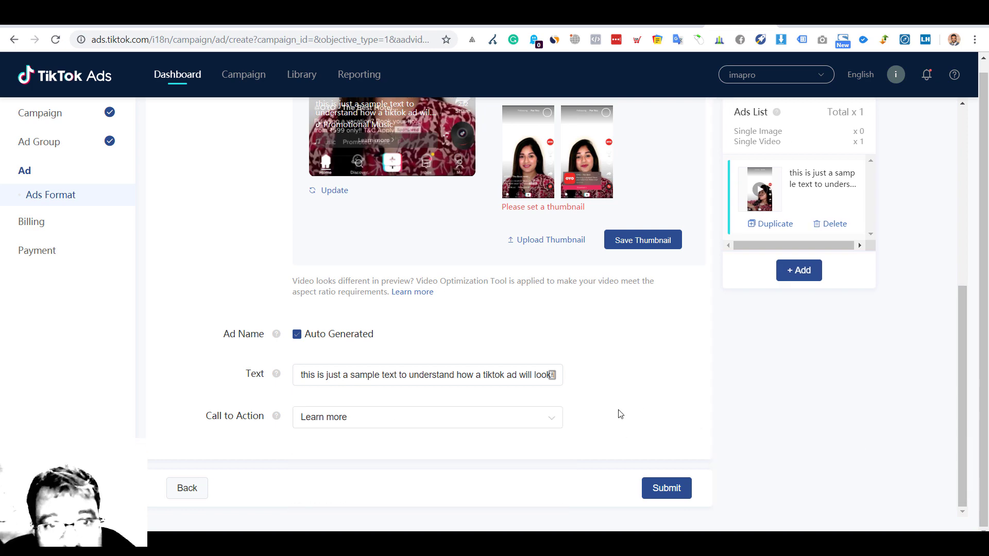
pyautogui.scroll(7, 620, 415)
pyautogui.scroll(-7, 621, 414)
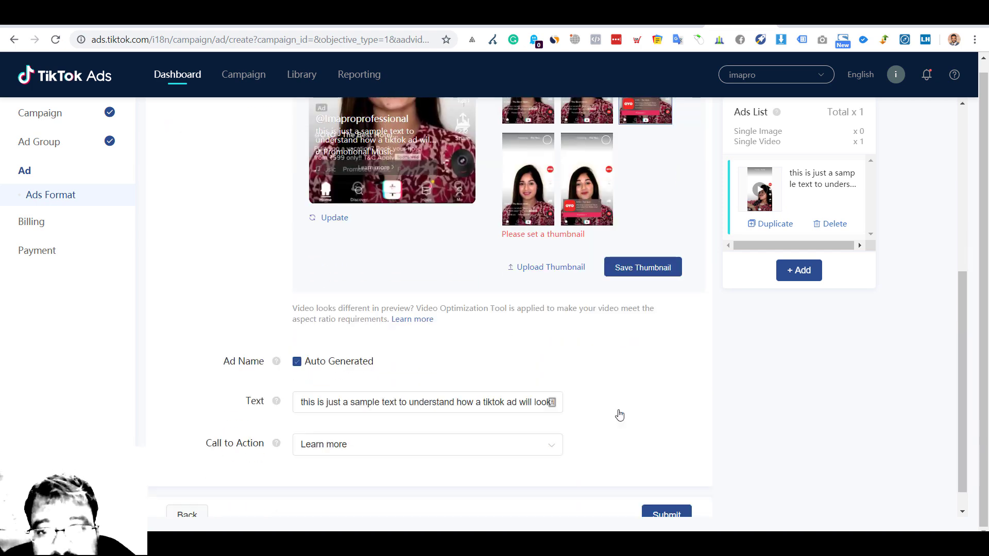
# Save the last video frame as thumbnail and resubmit the ad, reaching the Billing form.
pyautogui.click(664, 489)
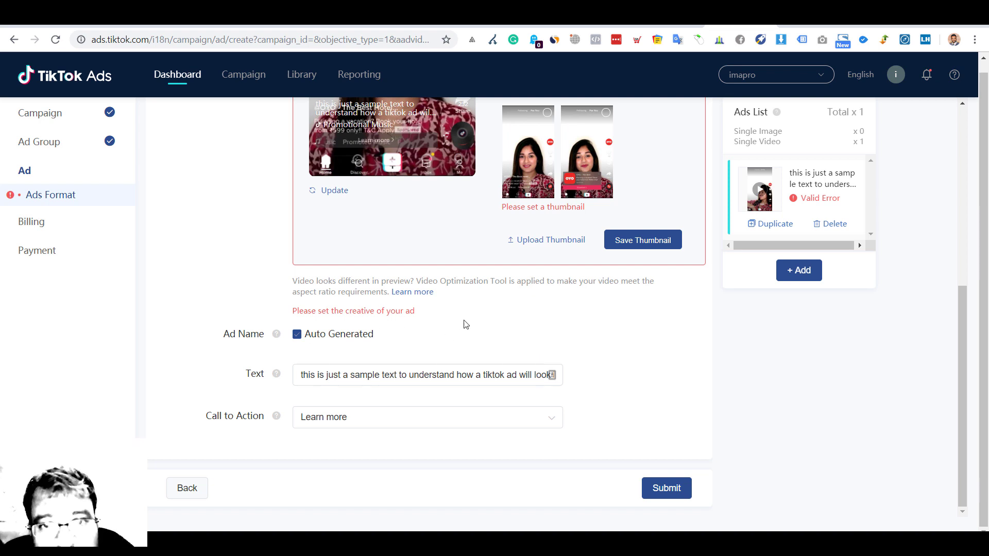
pyautogui.scroll(3, 466, 325)
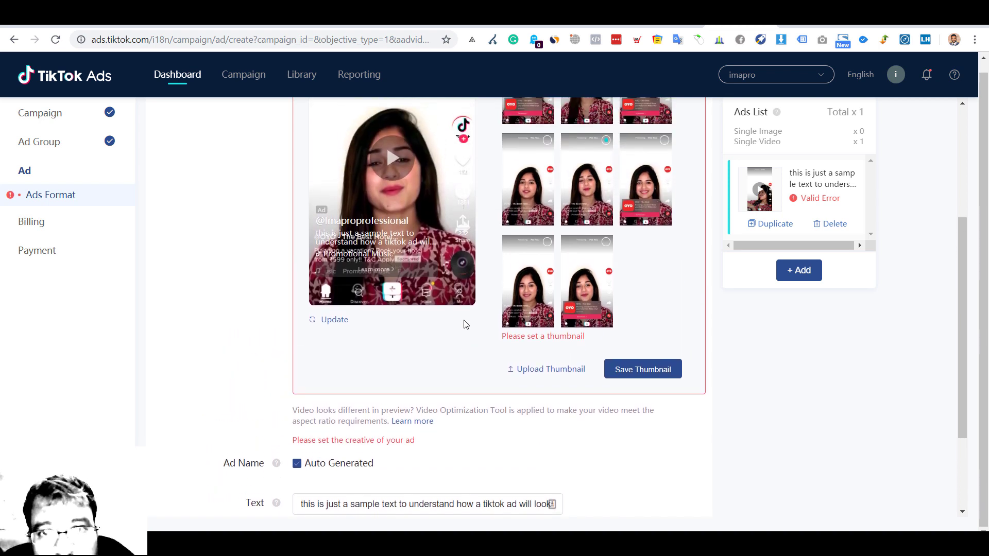
pyautogui.click(594, 279)
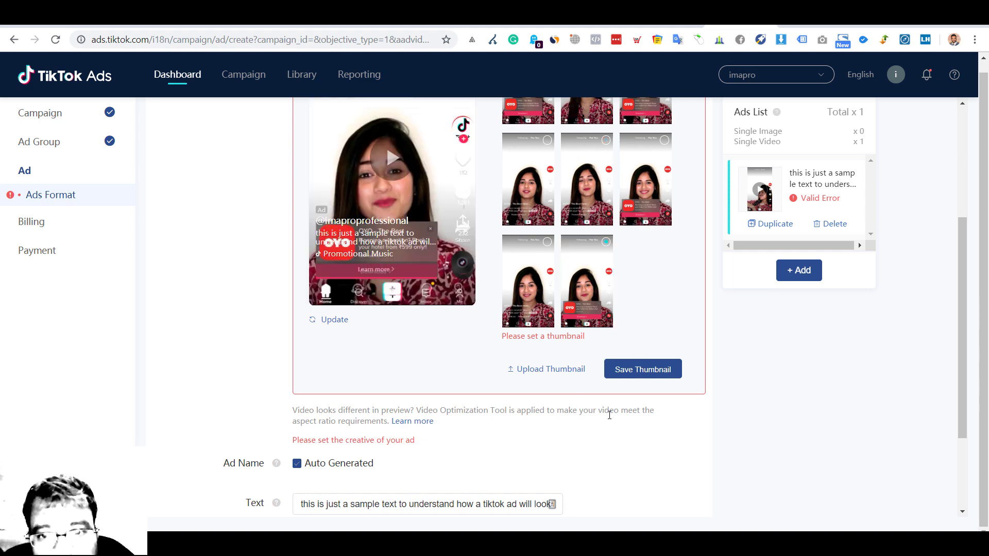
pyautogui.scroll(-2, 609, 413)
pyautogui.click(641, 252)
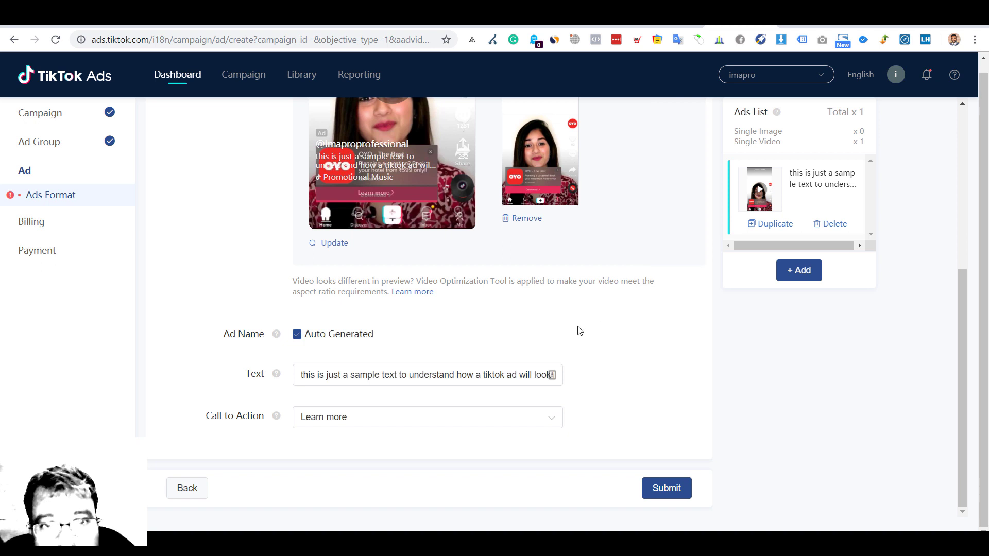
pyautogui.click(663, 491)
pyautogui.click(291, 185)
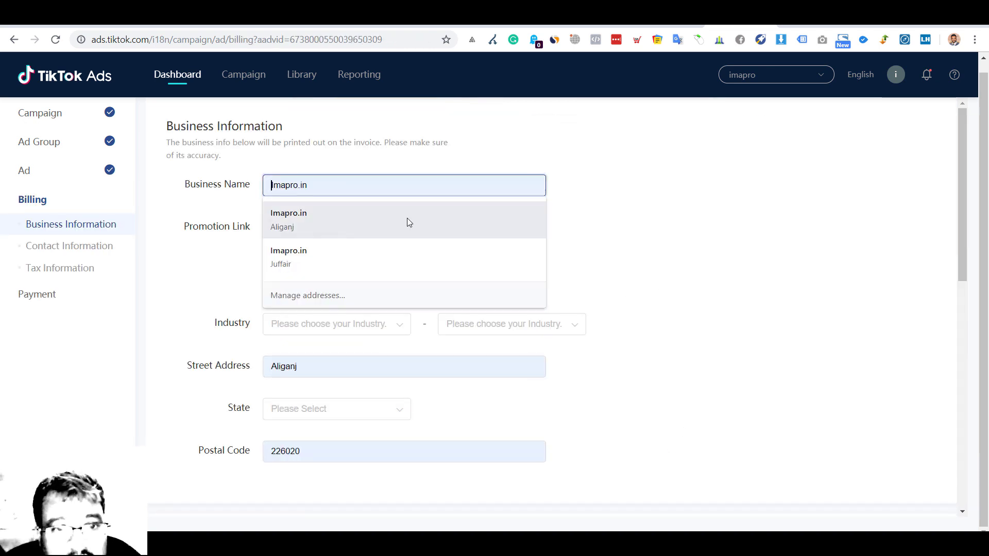
# Fill billing with business name Imapro.in, street address Delhi and state Bihar.
pyautogui.click(458, 227)
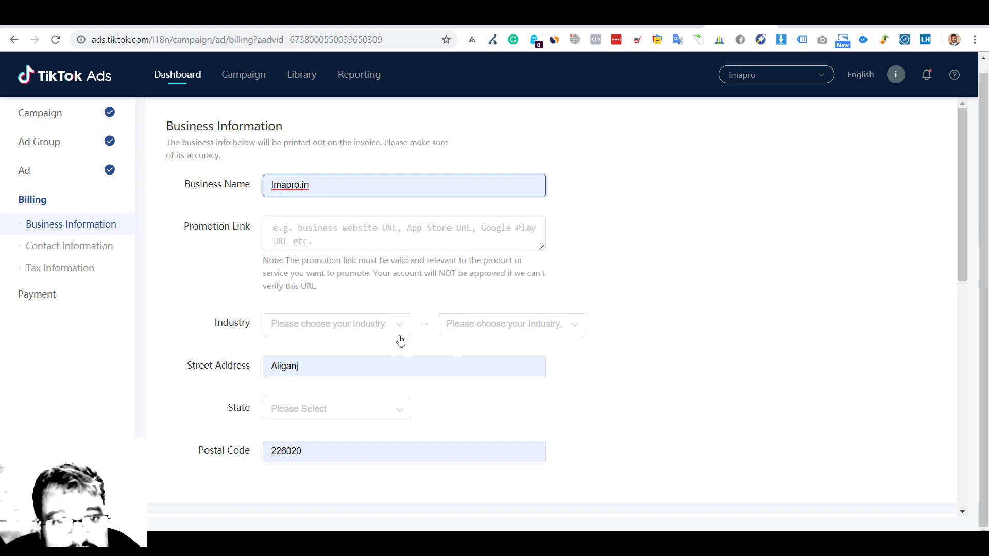
pyautogui.click(361, 364)
pyautogui.hotkey('ctrl', 'a')
pyautogui.press('BackSpace')
pyautogui.write('Delhi')
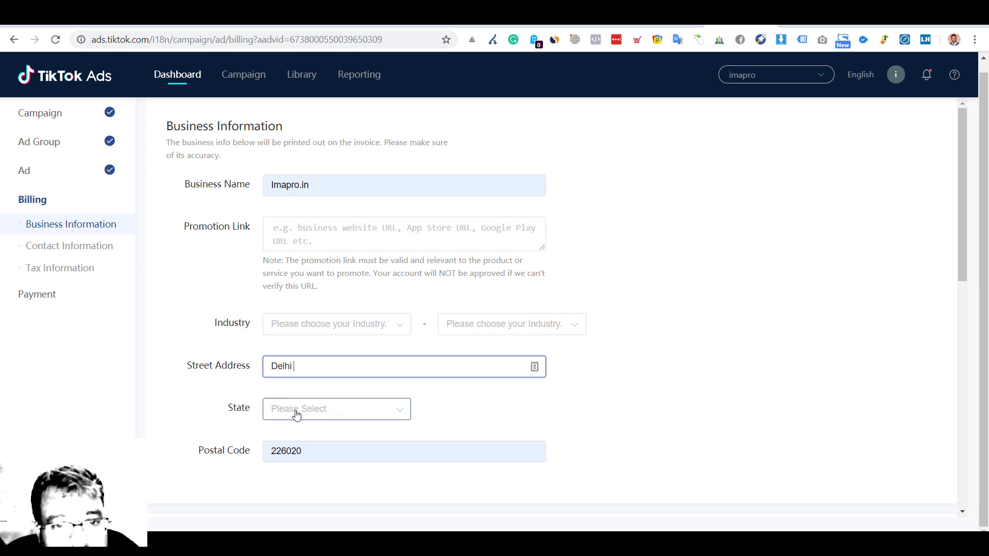
pyautogui.click(301, 411)
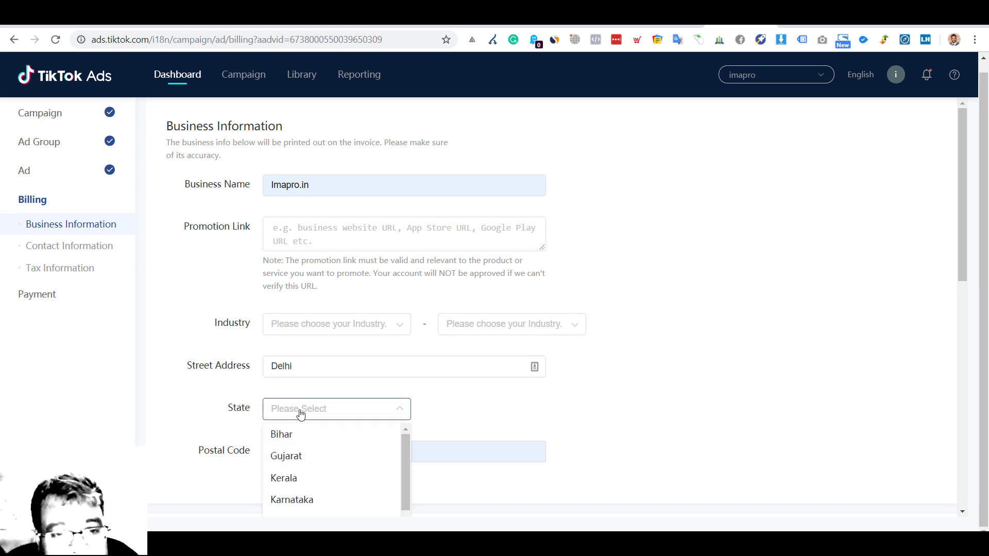
pyautogui.click(282, 438)
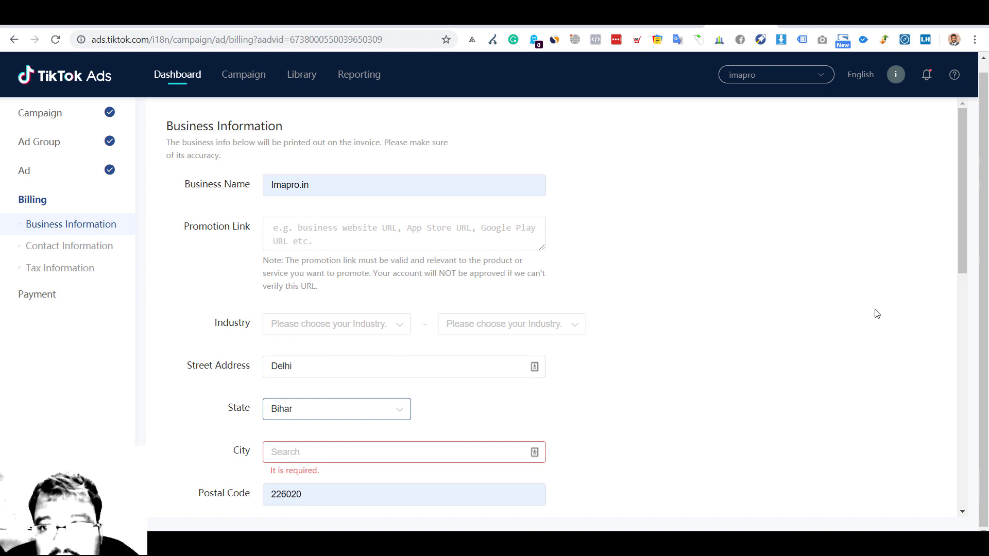
# Review the promotion-link note, then head back to Campaigns, triggering the Leave site warning.
pyautogui.moveTo(955, 225); pyautogui.dragTo(951, 273)
pyautogui.scroll(-5, 962, 238)
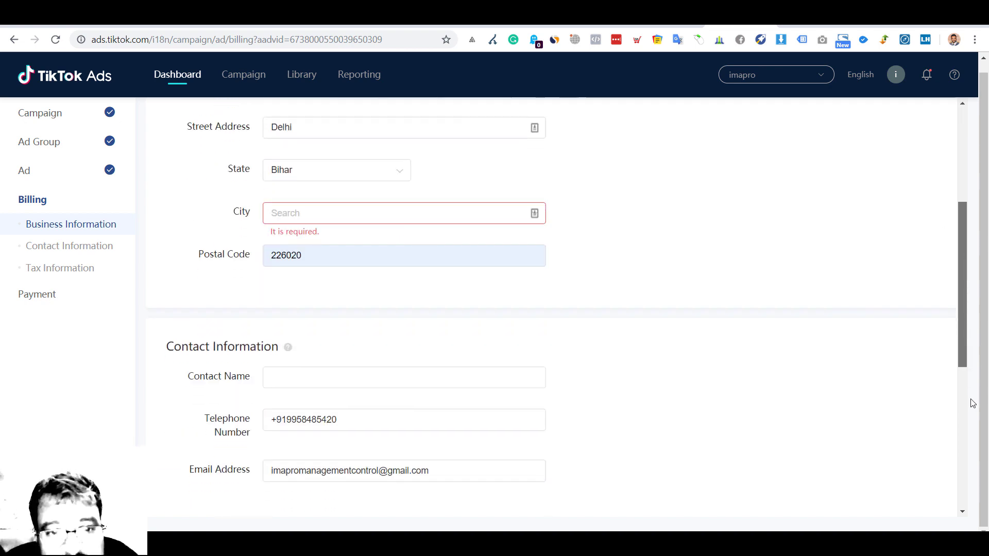
pyautogui.scroll(-7, 972, 427)
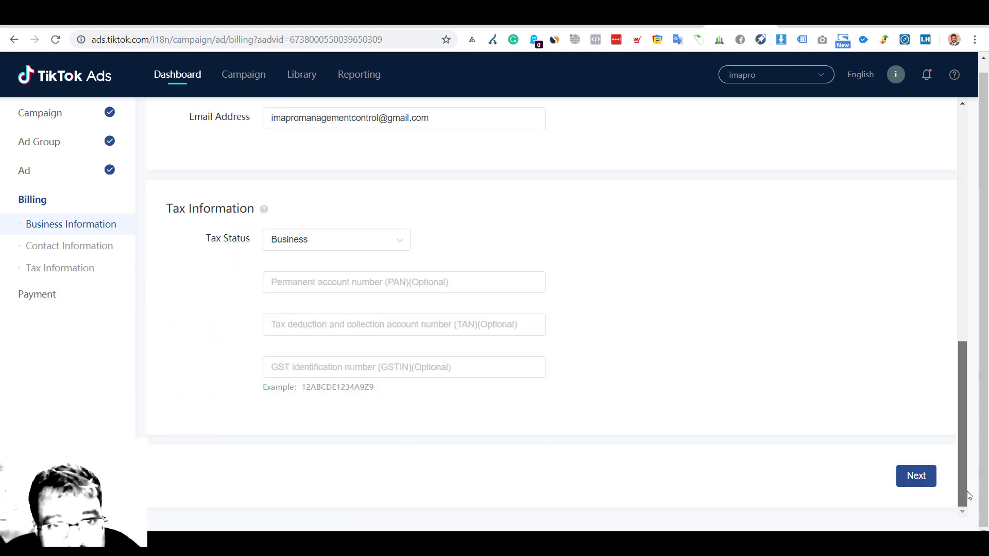
pyautogui.moveTo(960, 470); pyautogui.dragTo(947, 190)
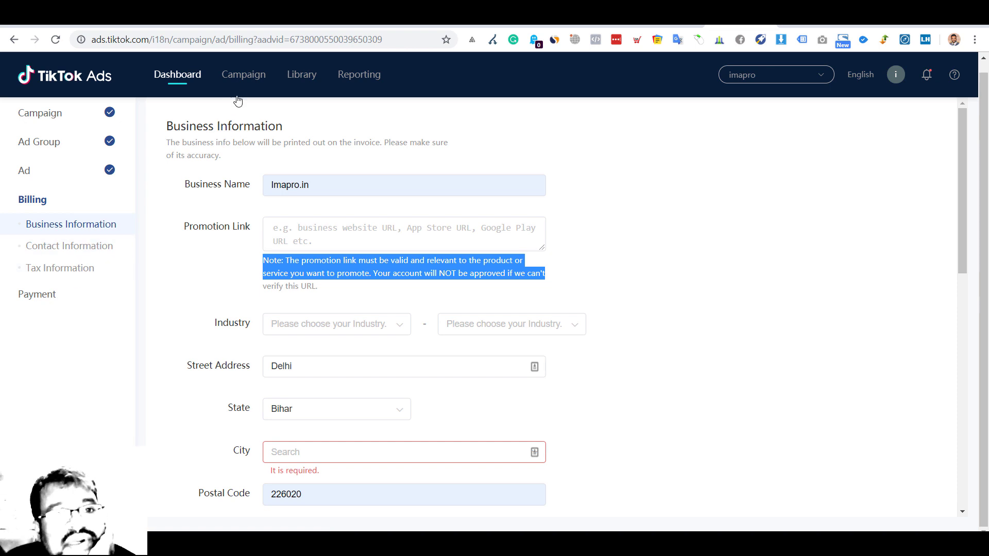
pyautogui.click(243, 75)
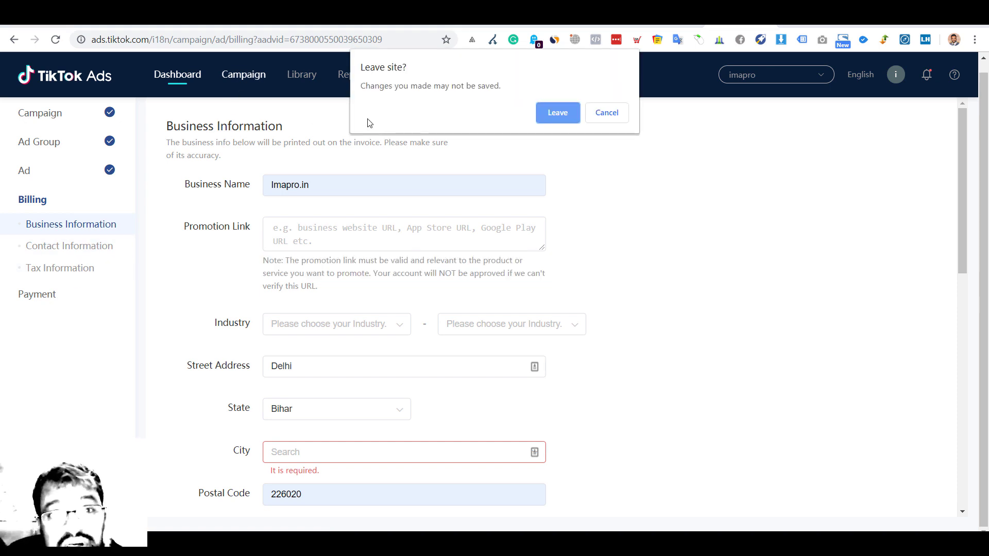
pyautogui.click(606, 113)
pyautogui.scroll(-9, 341, 210)
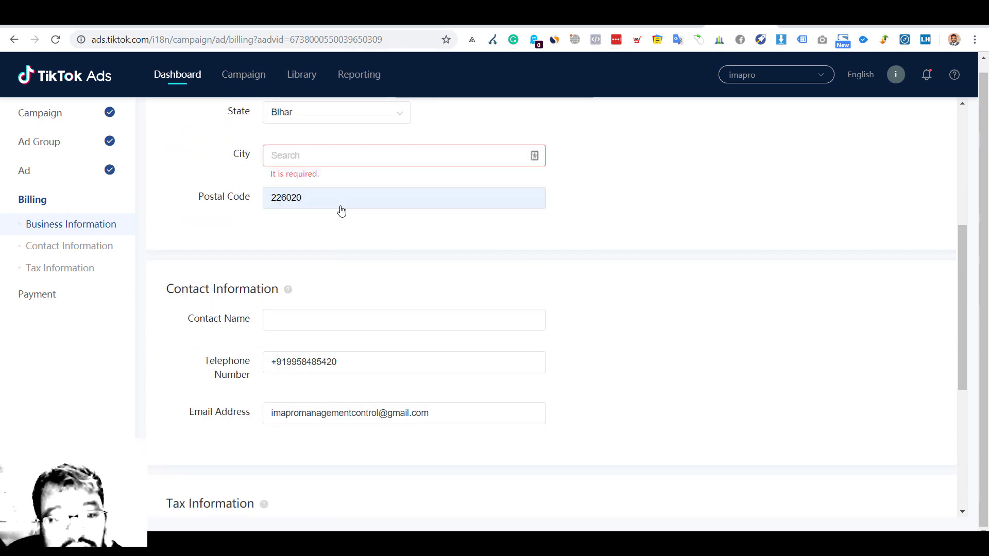
pyautogui.scroll(9, 340, 206)
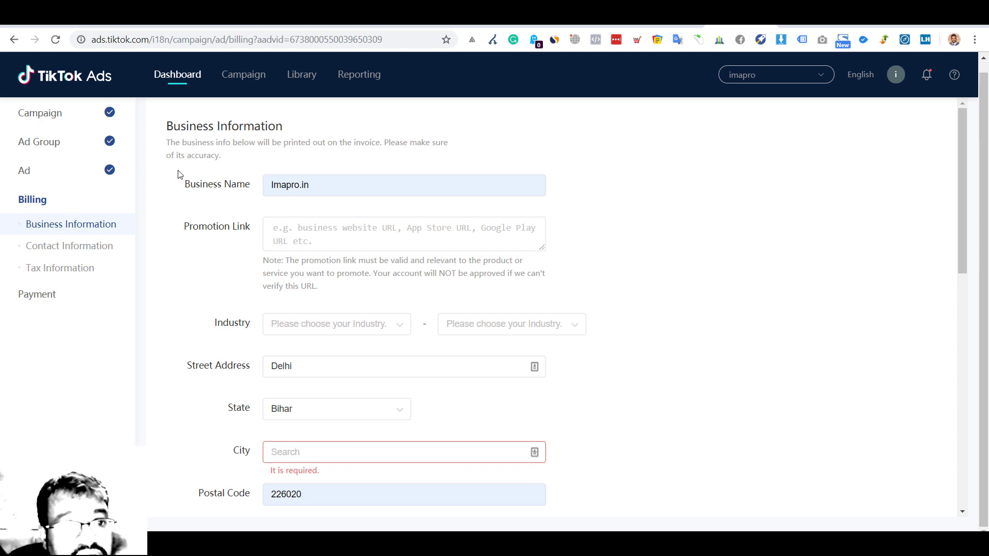
pyautogui.click(250, 77)
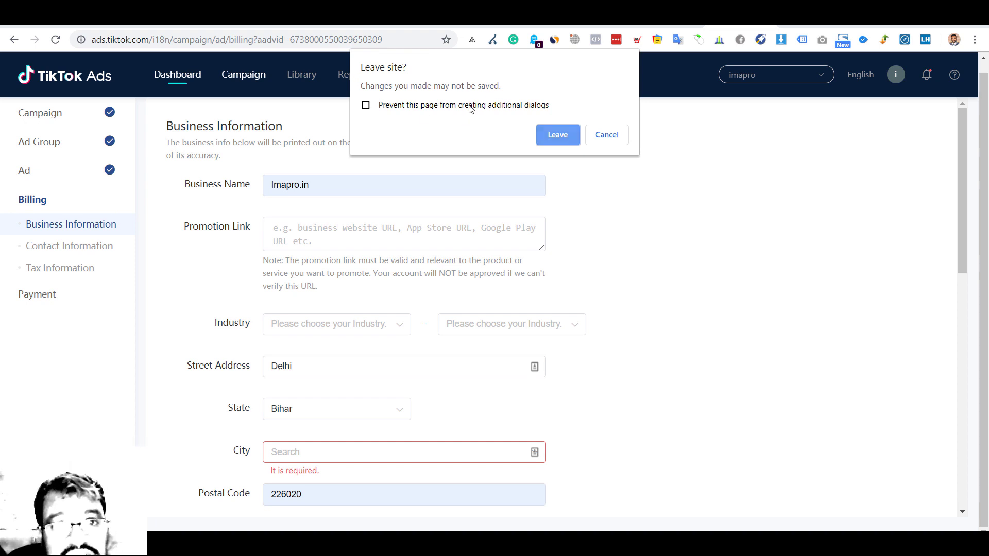
# Leave billing, open Test Adgroup's ads, and keep the In Review ad switched on.
pyautogui.click(563, 137)
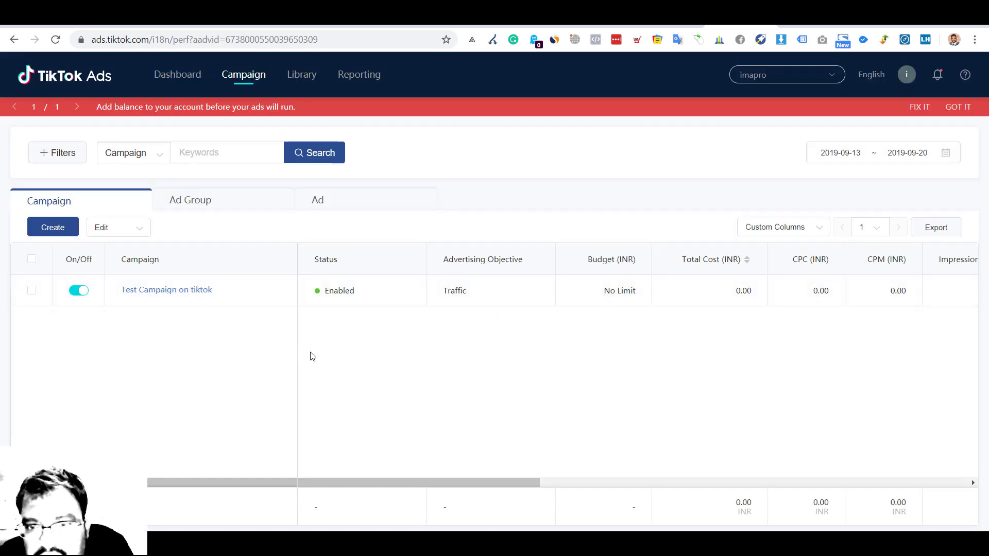
pyautogui.moveTo(200, 303)
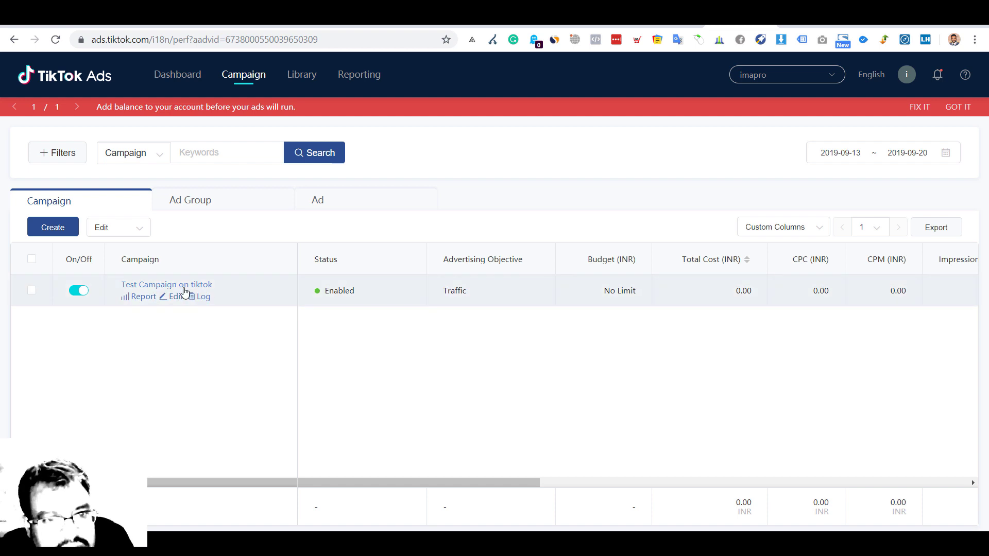
pyautogui.click(181, 287)
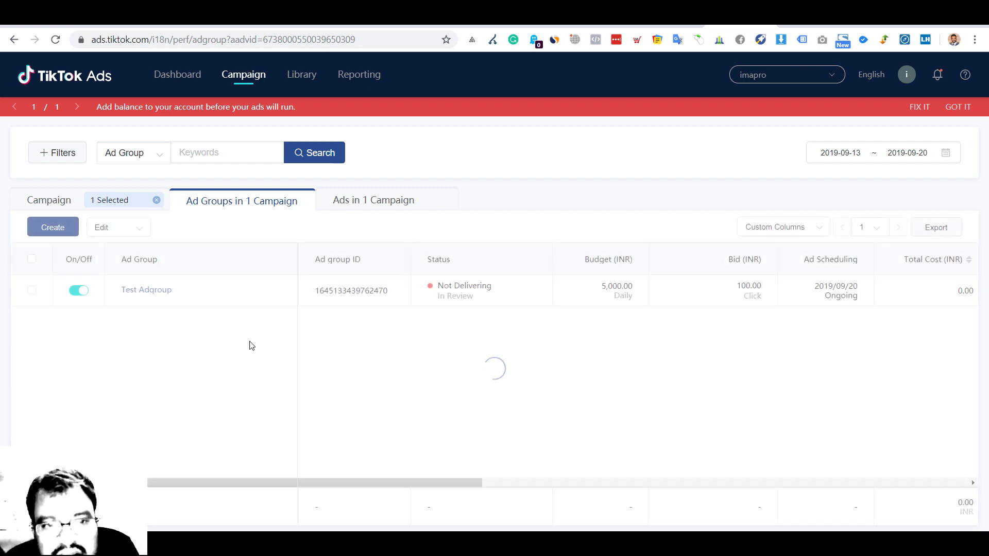
pyautogui.click(149, 286)
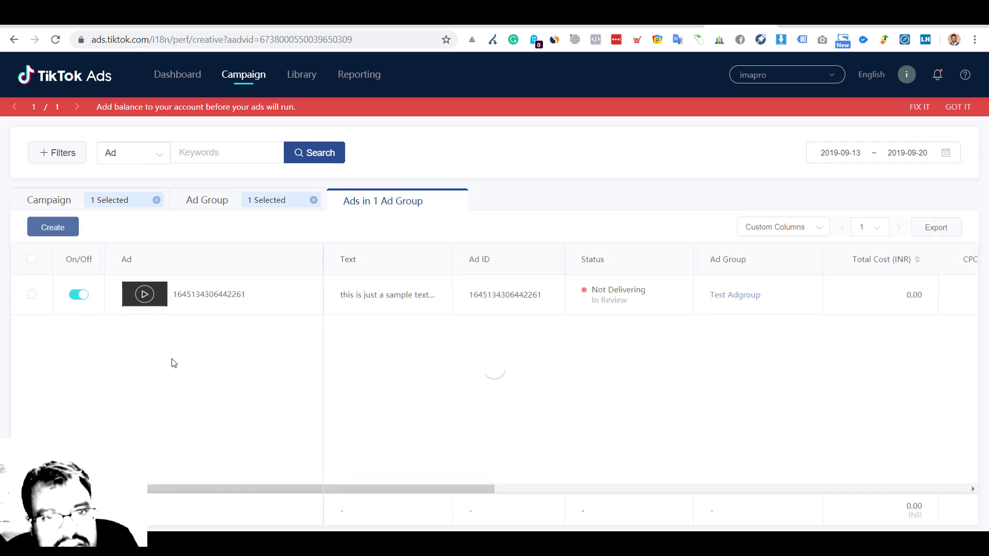
pyautogui.click(82, 296)
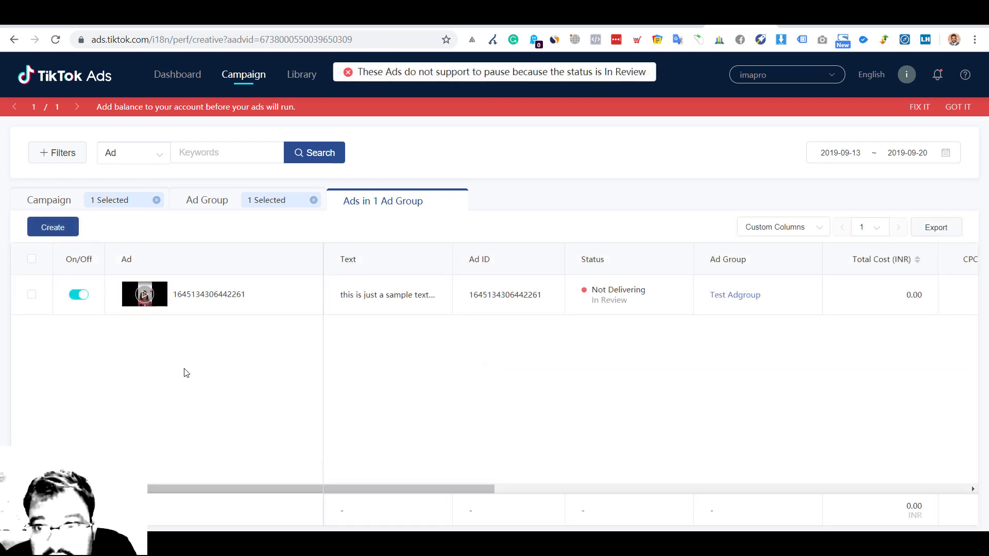
pyautogui.click(85, 299)
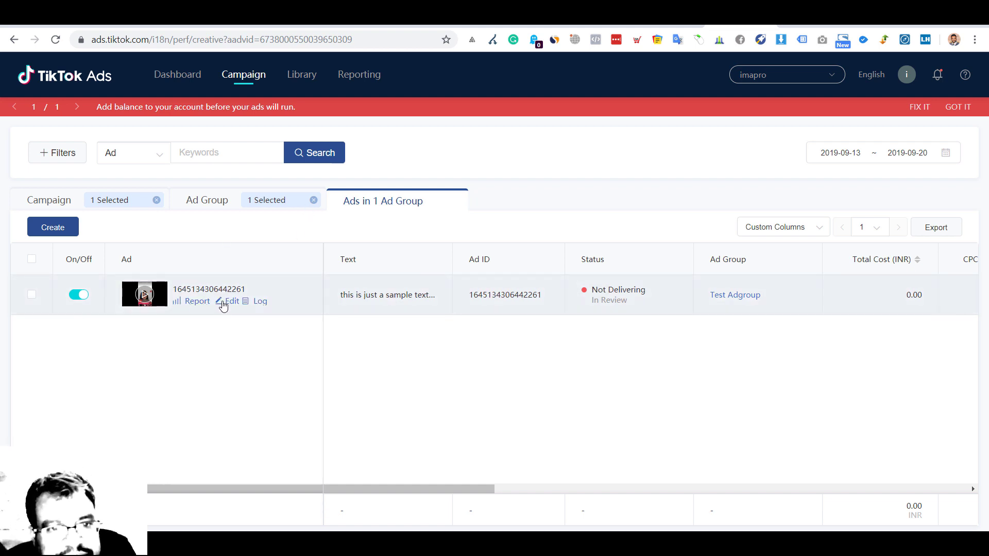
# Scroll through the ad's Edit Ad panel, close it unchanged, and head to the Pixel page.
pyautogui.click(223, 304)
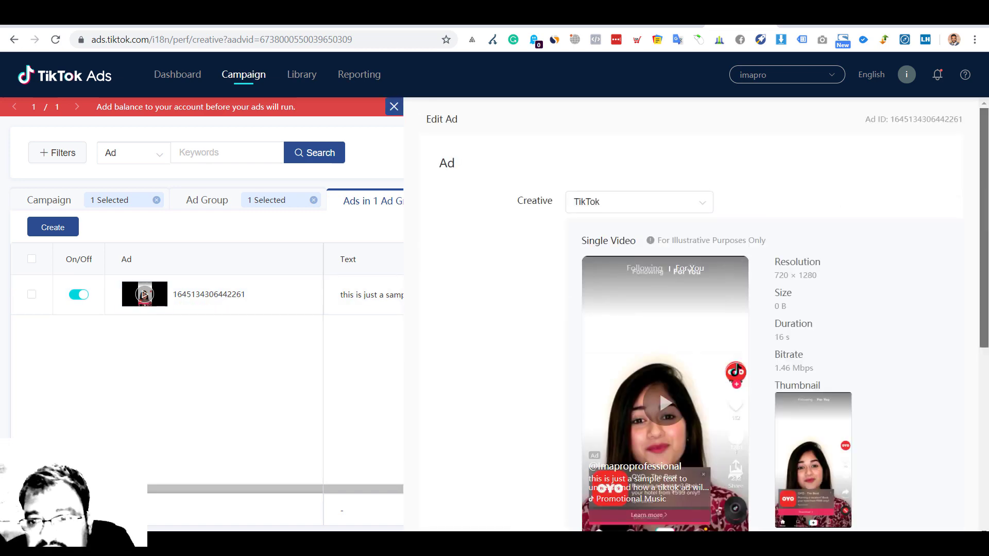
pyautogui.moveTo(986, 166); pyautogui.dragTo(986, 342)
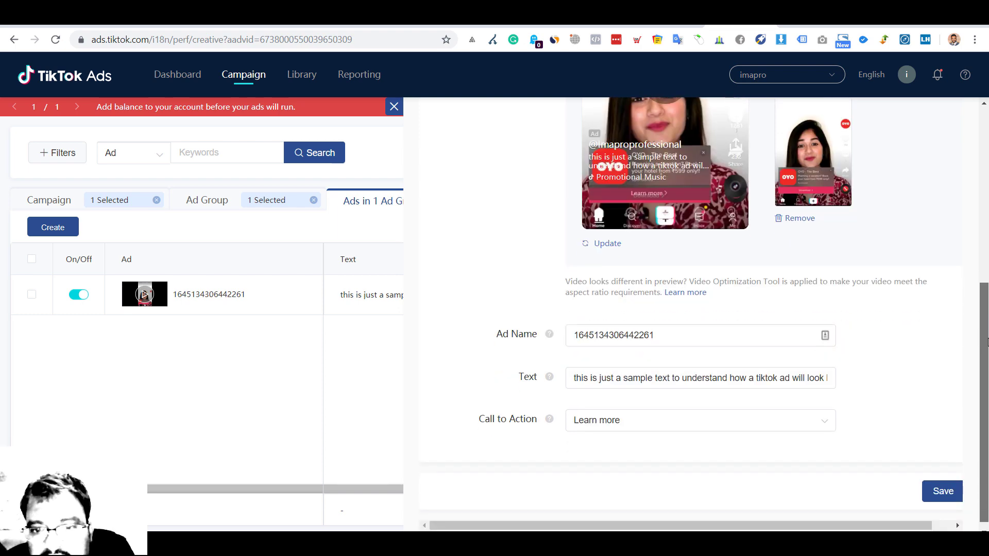
pyautogui.moveTo(986, 341); pyautogui.dragTo(986, 167)
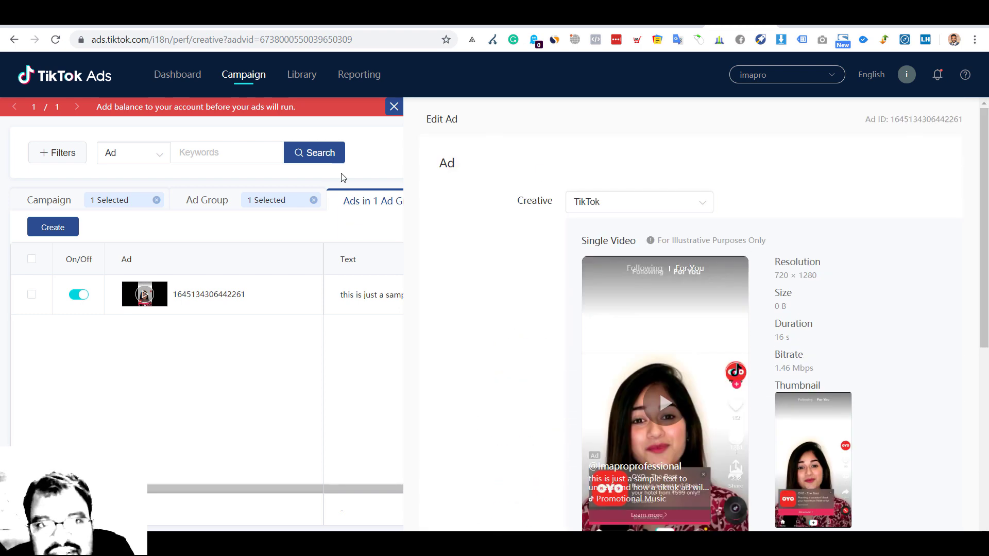
pyautogui.click(381, 167)
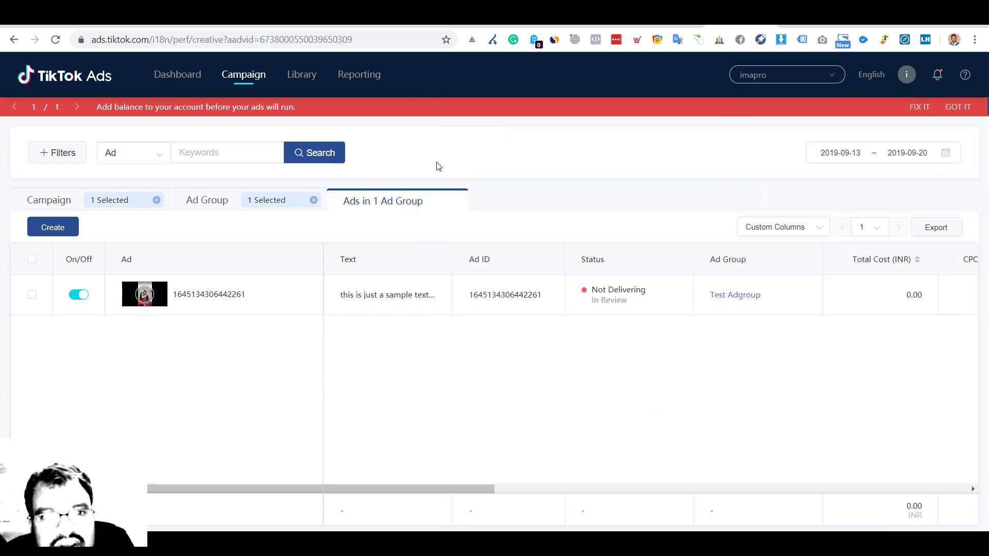
pyautogui.moveTo(303, 78)
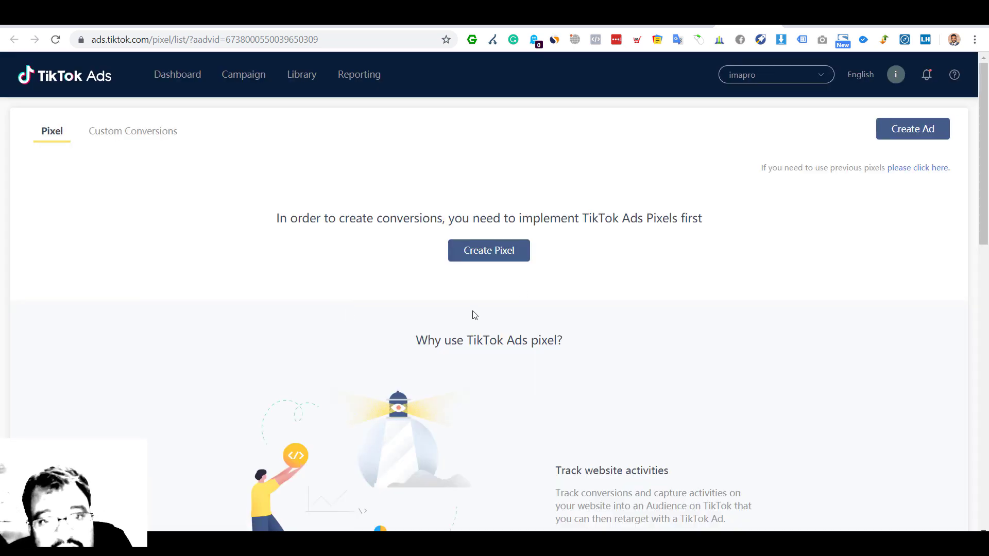
# Create a new pixel named Imapro.in, accepting the terms, and save it.
pyautogui.click(485, 252)
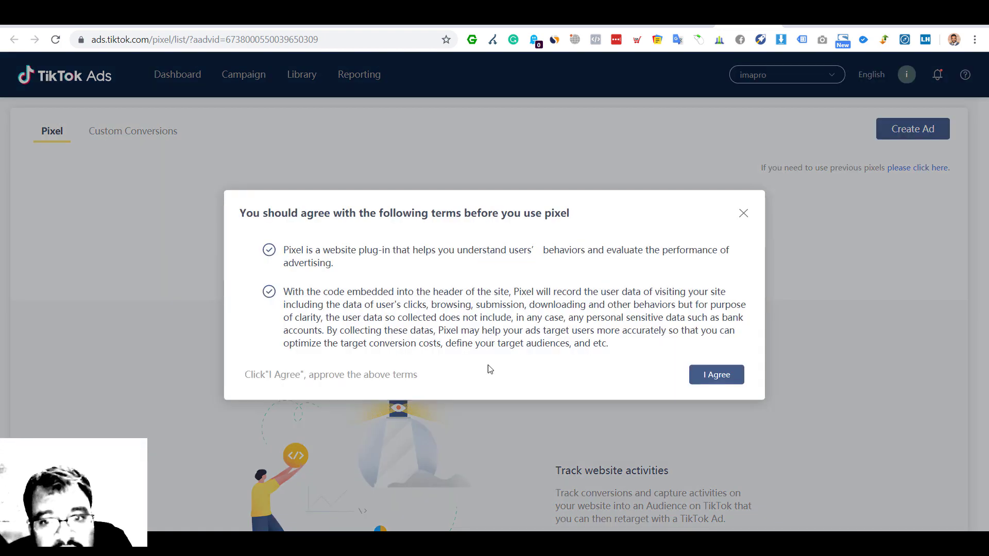
pyautogui.click(711, 375)
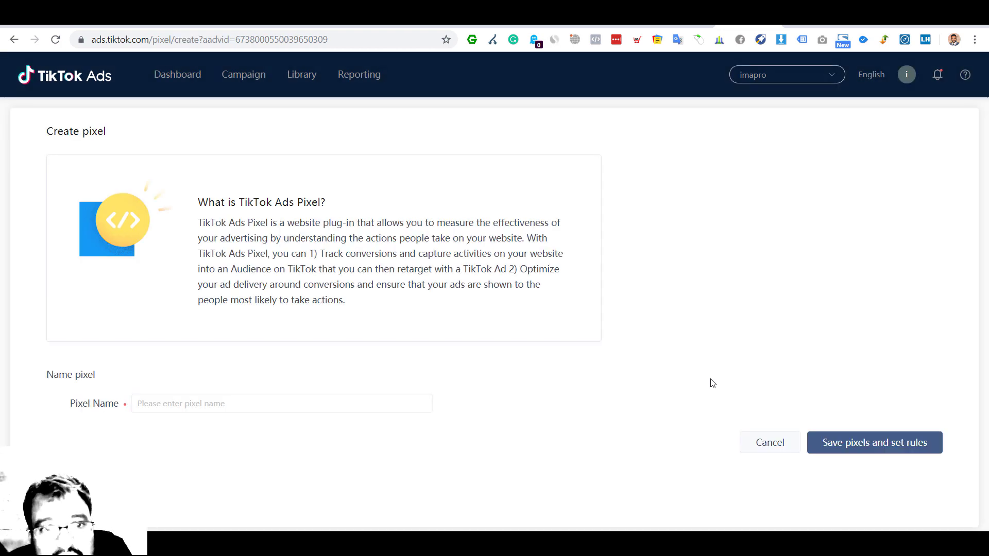
pyautogui.click(265, 402)
pyautogui.write('(')
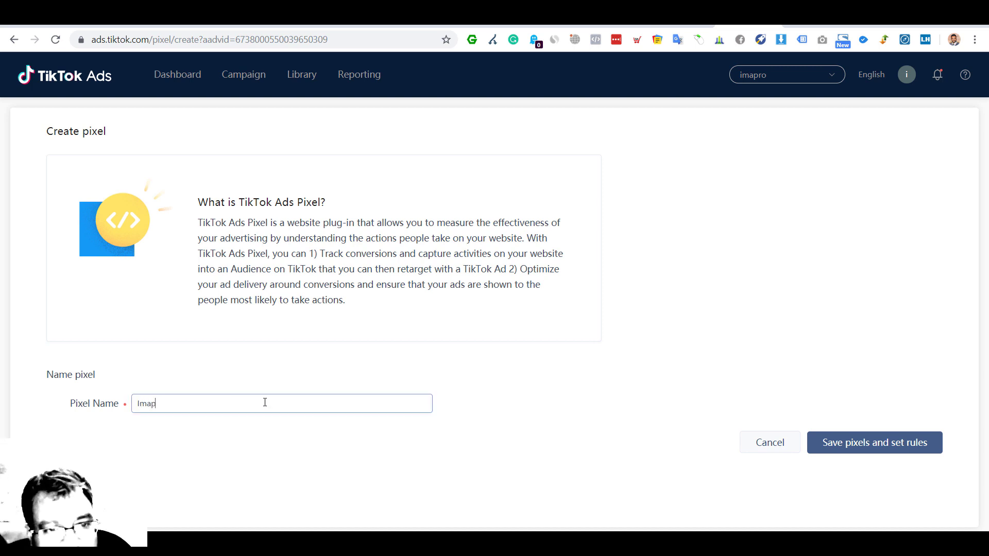
pyautogui.write('mapro.in')
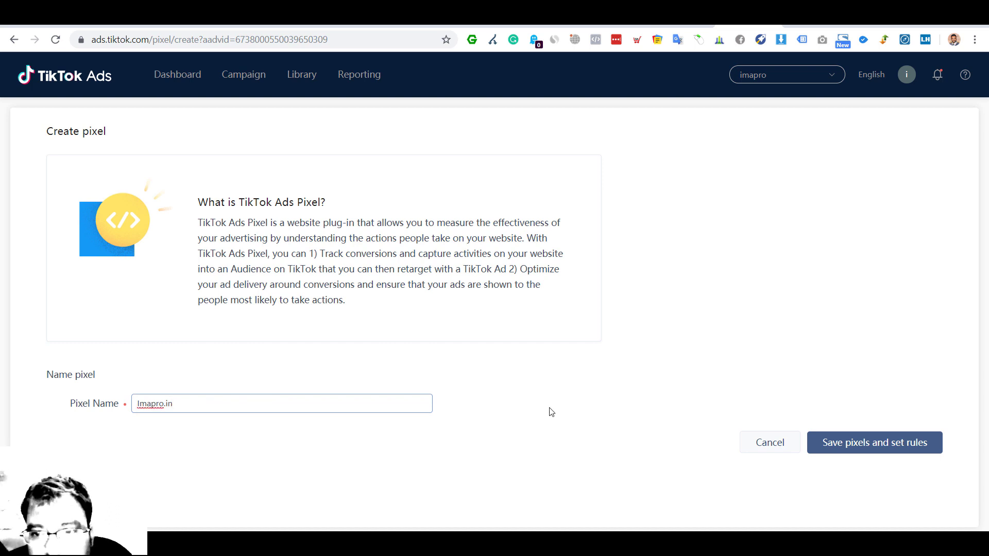
pyautogui.click(884, 443)
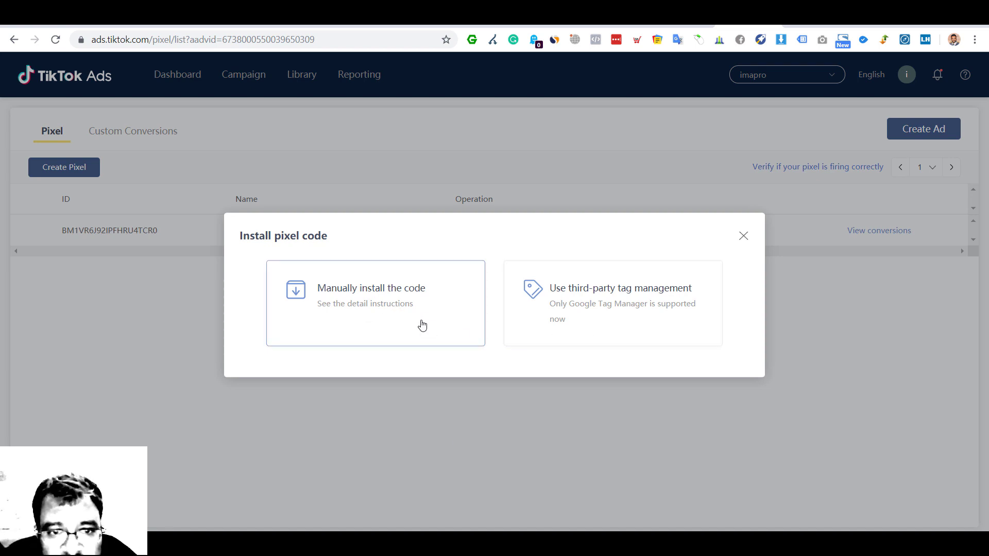
# Read the third-party tag management install steps for the Imapro.in pixel, then dismiss them.
pyautogui.click(634, 324)
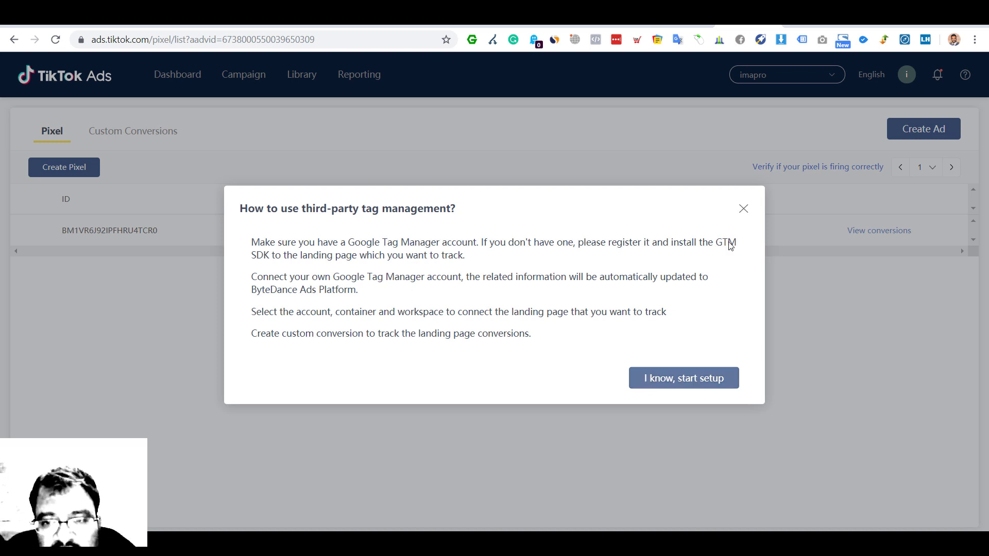
pyautogui.click(743, 213)
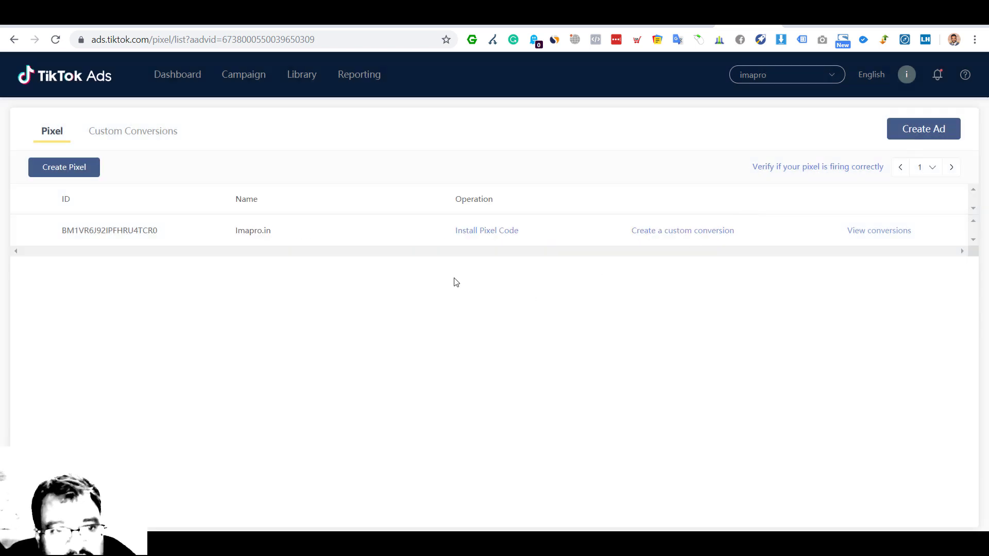
pyautogui.moveTo(162, 251)
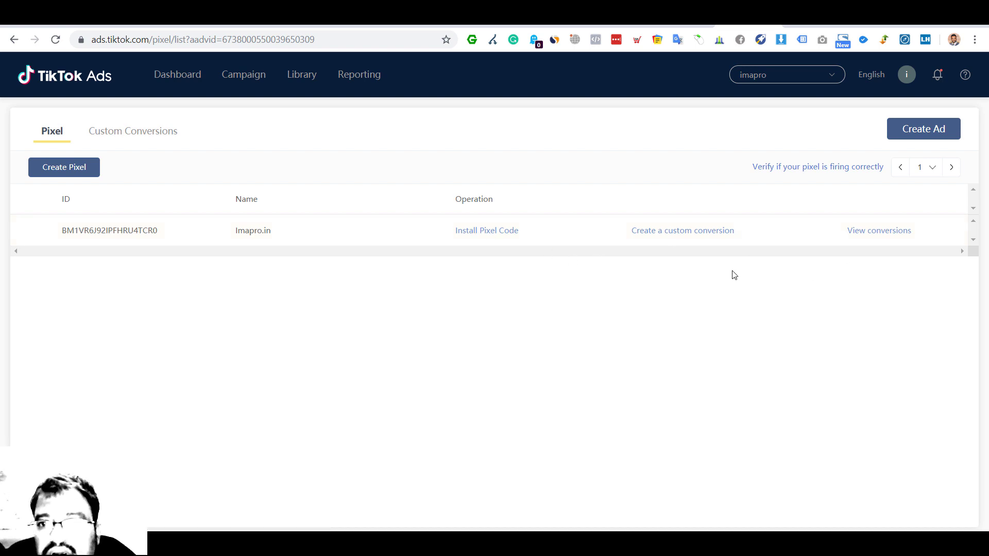
pyautogui.moveTo(317, 85)
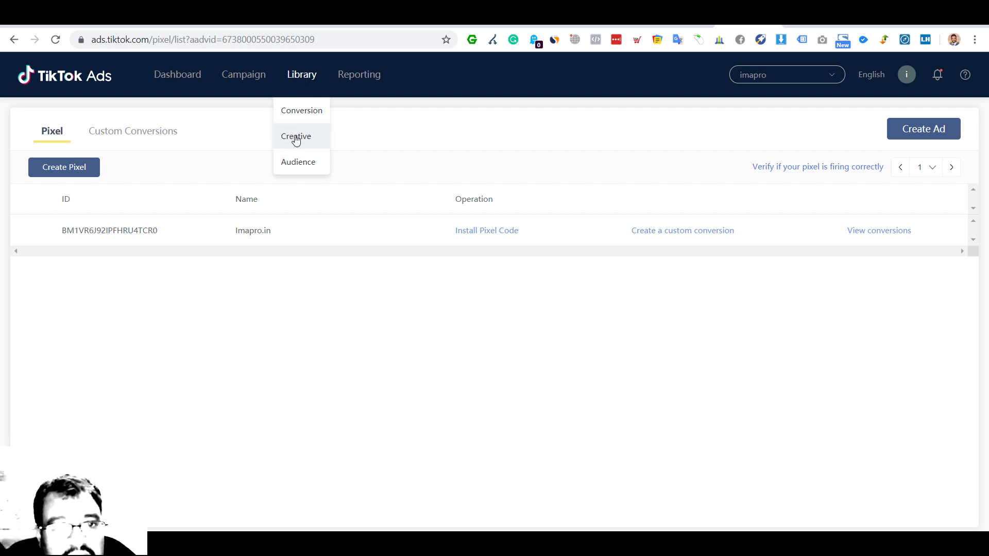
# Permanently delete the single uploaded video from the Creative library.
pyautogui.click(296, 139)
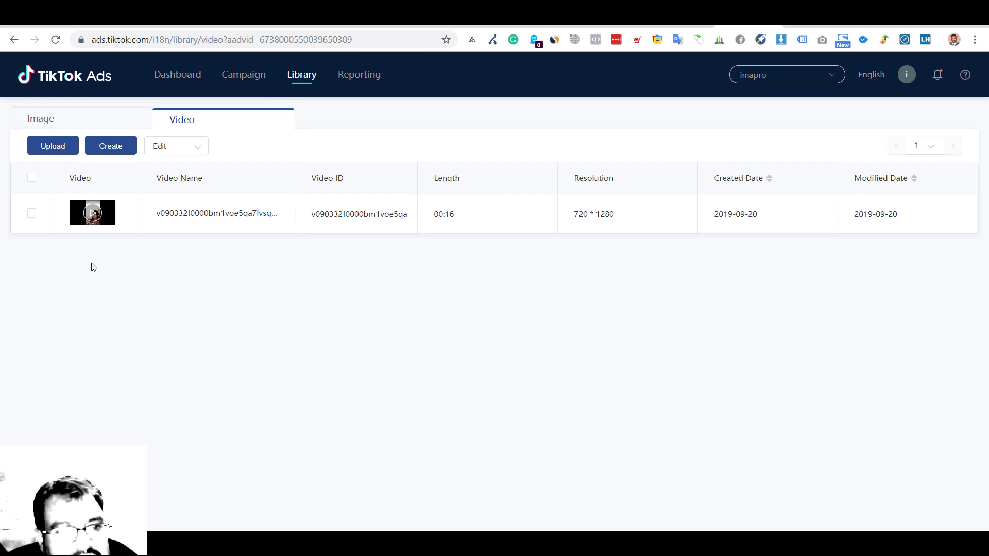
pyautogui.click(31, 214)
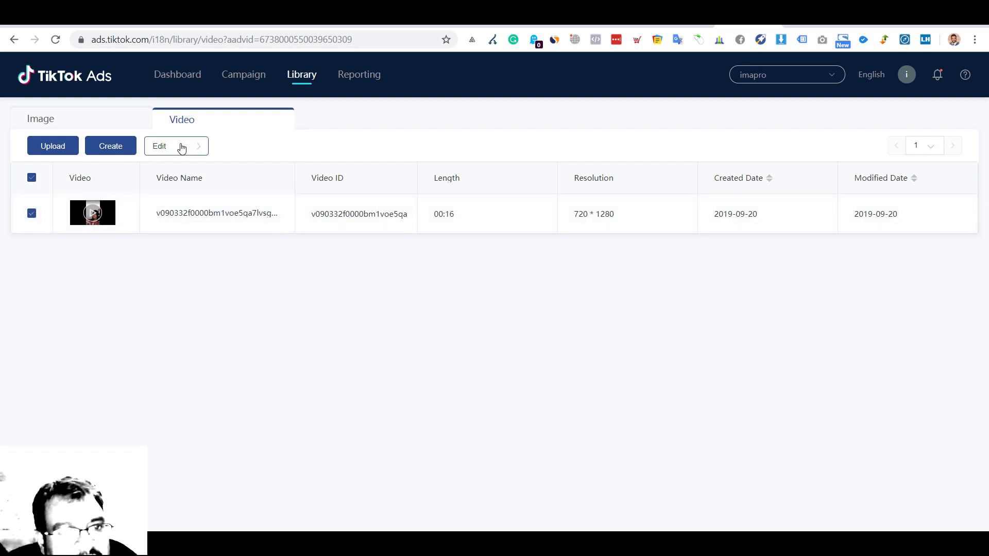
pyautogui.click(182, 148)
pyautogui.click(175, 174)
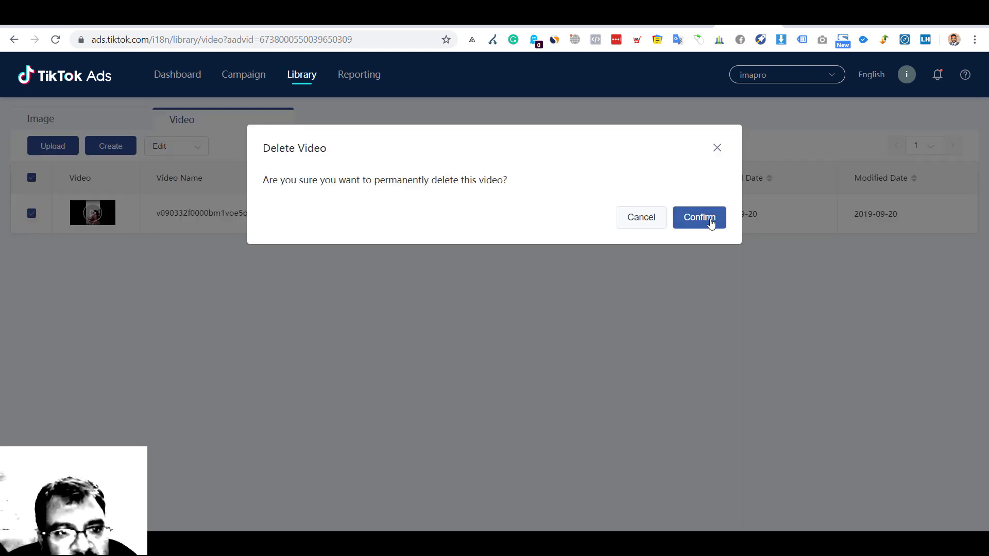
pyautogui.click(711, 222)
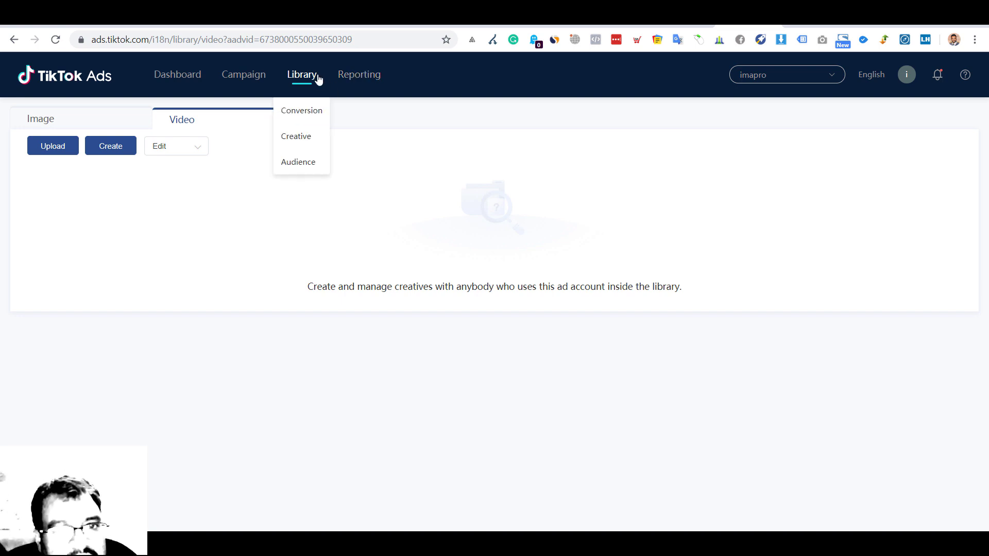
# Browse the saved audiences under Library > Audience, then start an Untitled custom report in Reporting.
pyautogui.moveTo(308, 104)
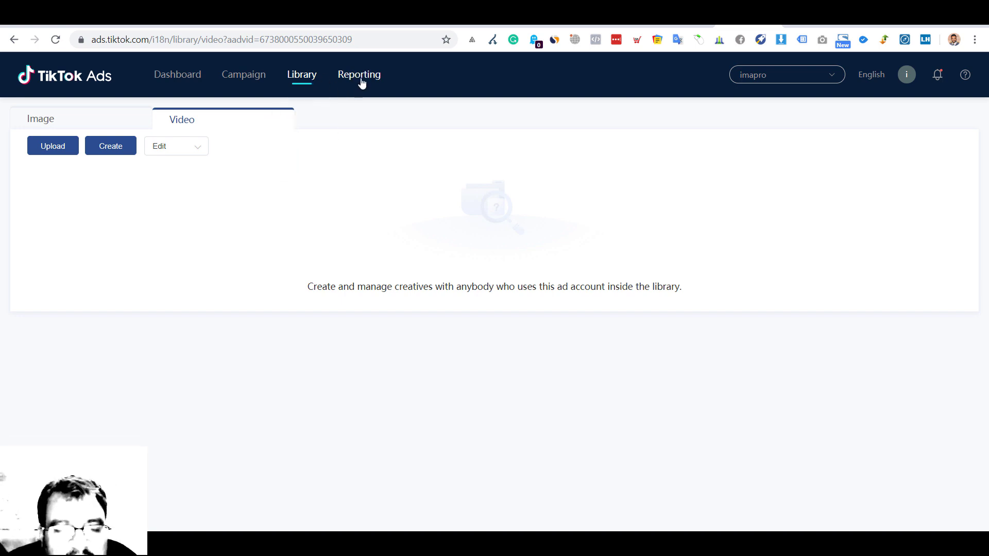
pyautogui.moveTo(309, 89)
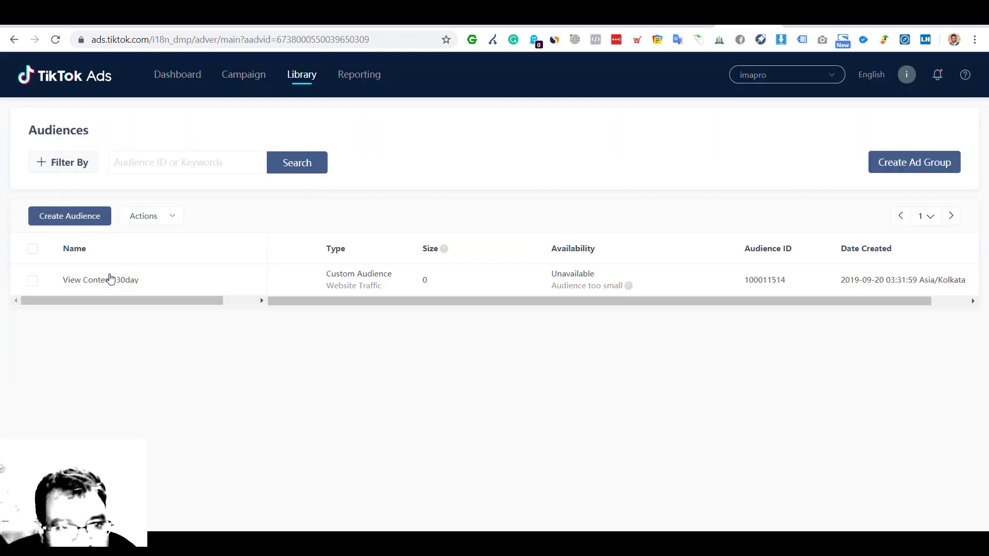
pyautogui.moveTo(93, 283)
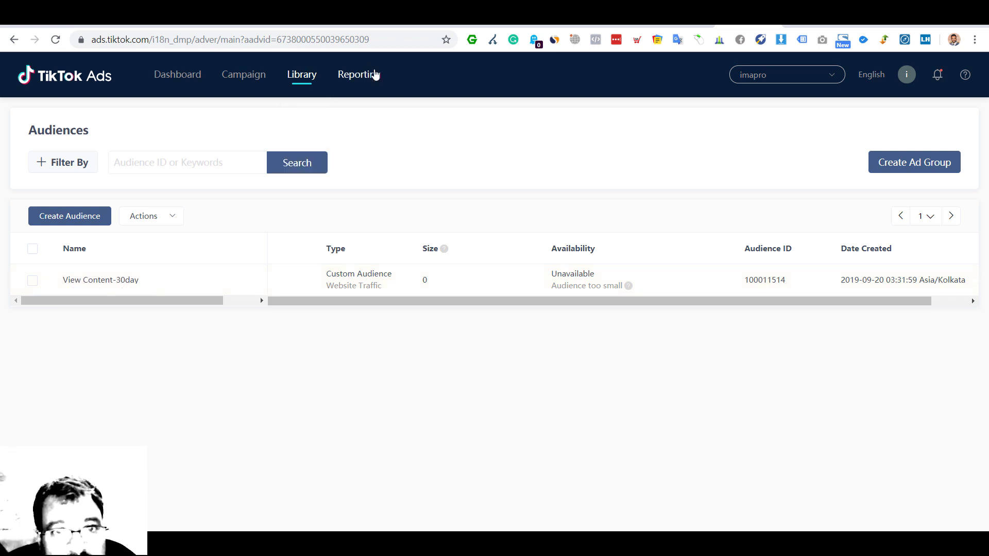
pyautogui.click(365, 77)
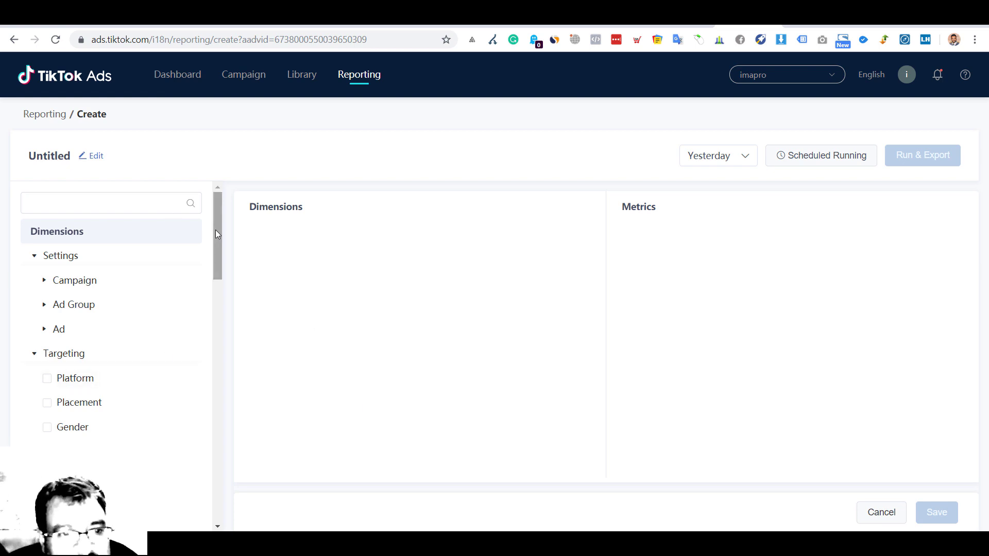
# Scroll the report sidebar to Metrics, then abandon the unsaved report for the Dashboard.
pyautogui.moveTo(215, 230); pyautogui.dragTo(464, 382)
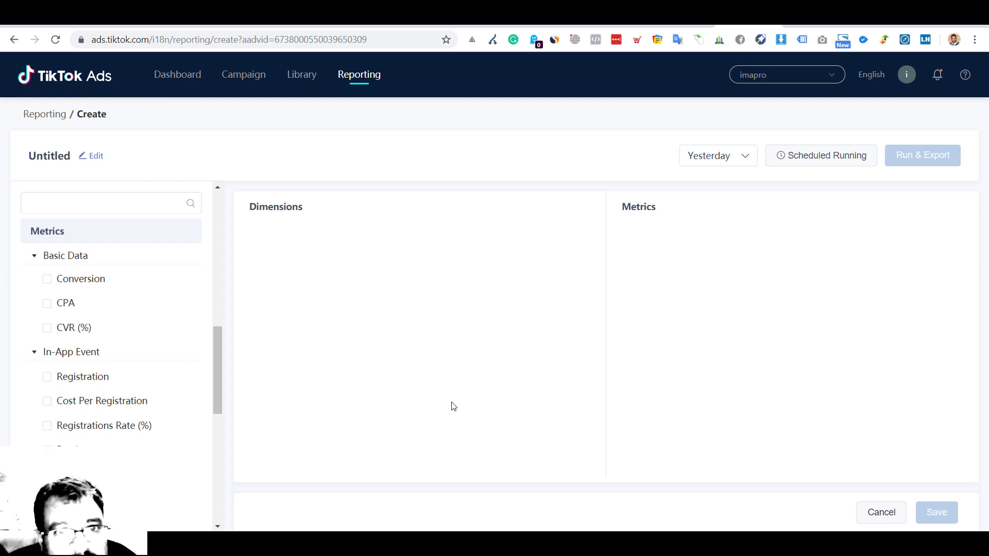
pyautogui.click(178, 75)
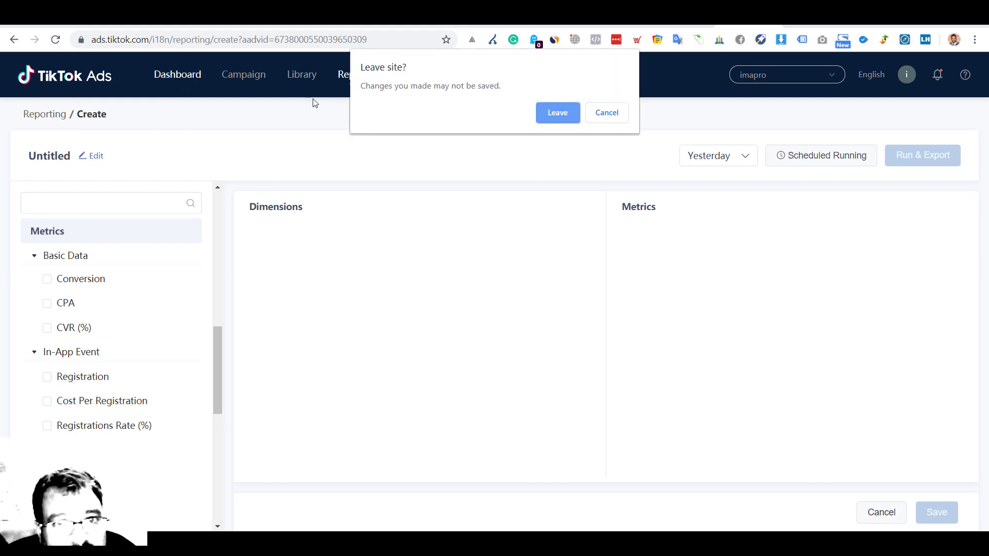
pyautogui.click(569, 115)
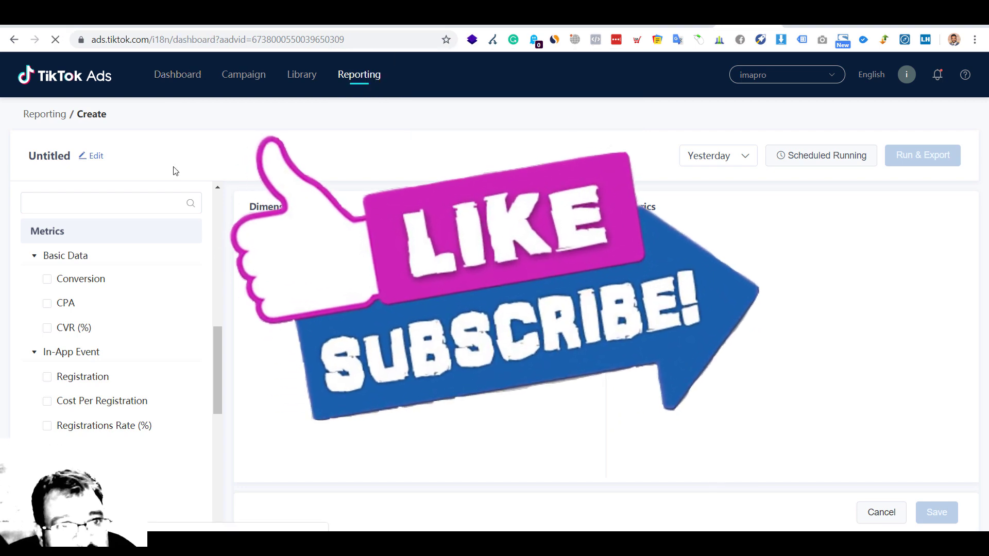